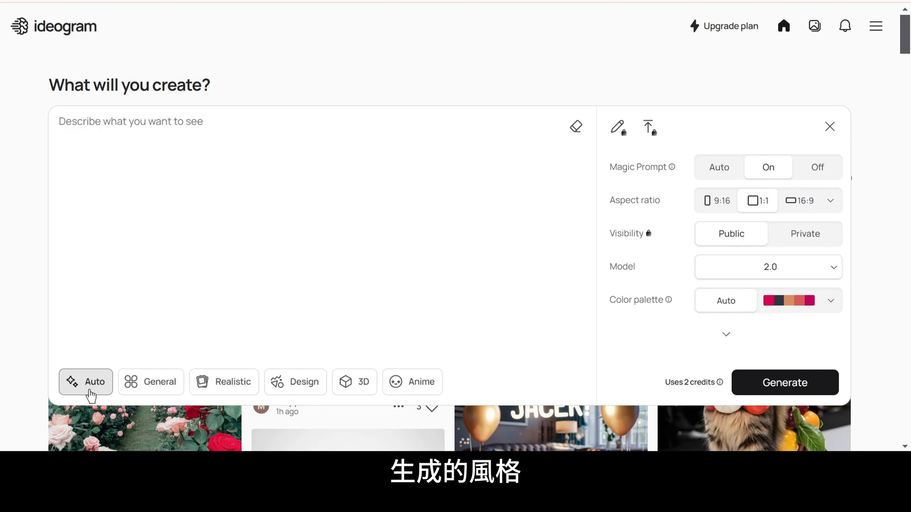
# Try the General, Realistic, Design and 3D generation styles and settle on Anime.
pyautogui.click(146, 390)
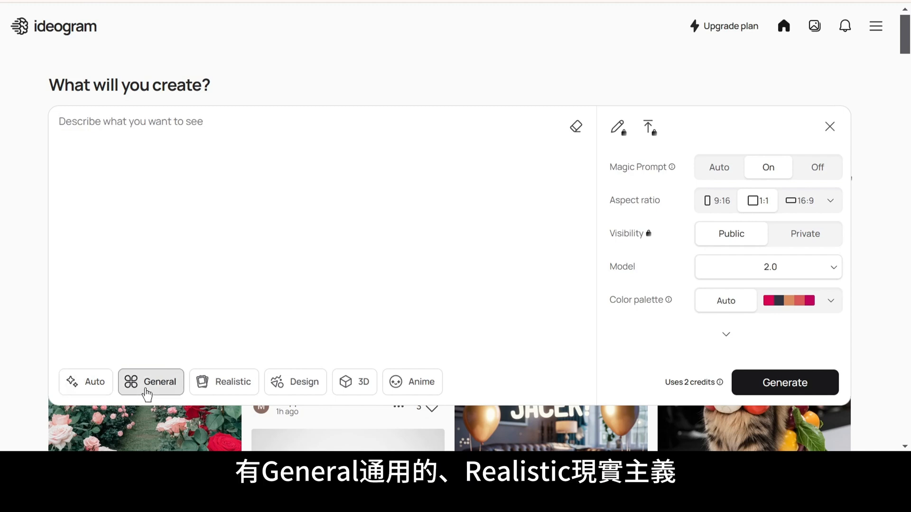
pyautogui.click(228, 392)
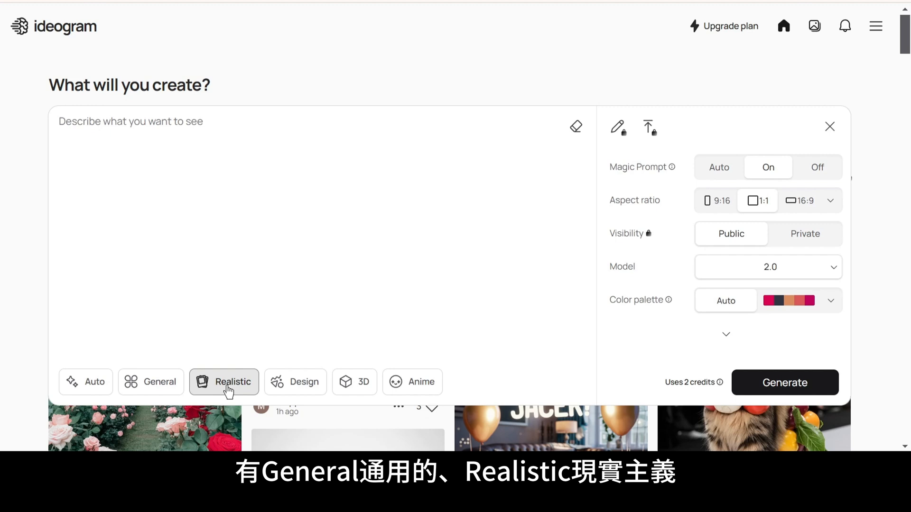
pyautogui.click(287, 392)
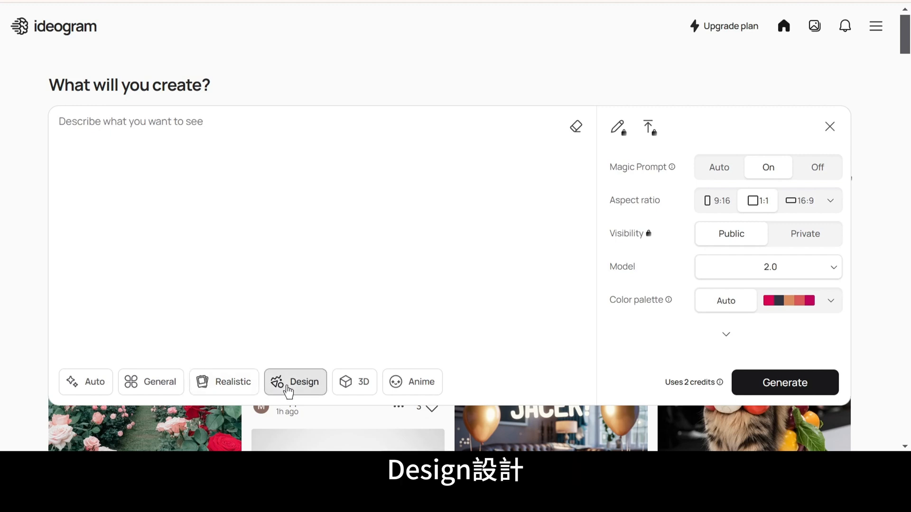
pyautogui.click(348, 387)
pyautogui.click(413, 390)
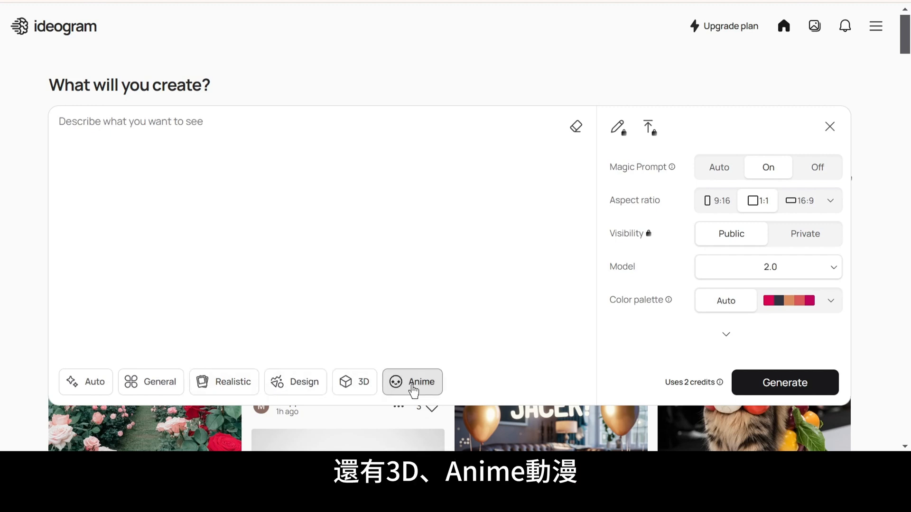
# Enter the image prompt "make me an image of the elemental wars".
pyautogui.moveTo(615, 180)
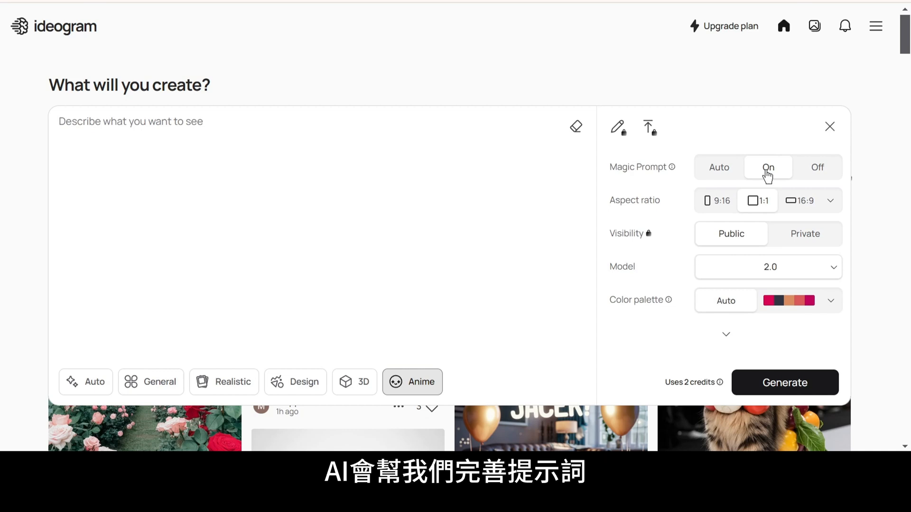
pyautogui.click(430, 179)
pyautogui.write('make me an image')
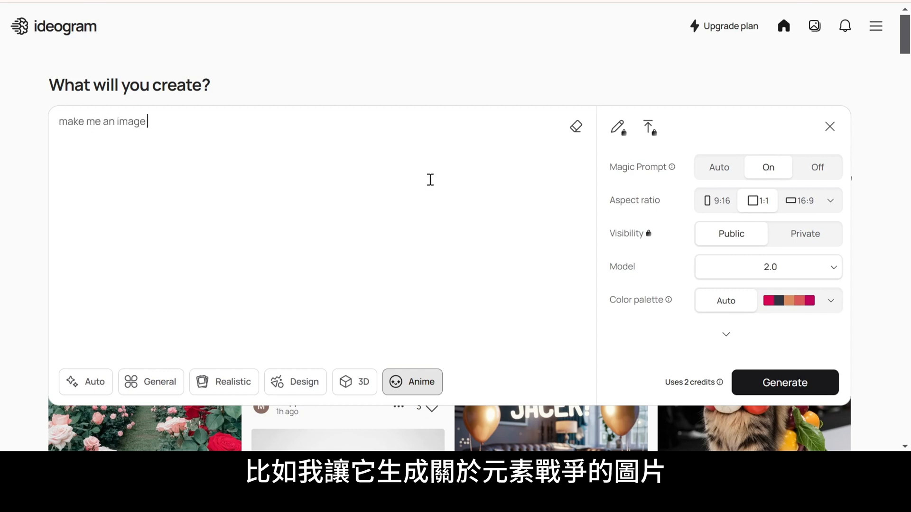
pyautogui.write(' of the elemental wars')
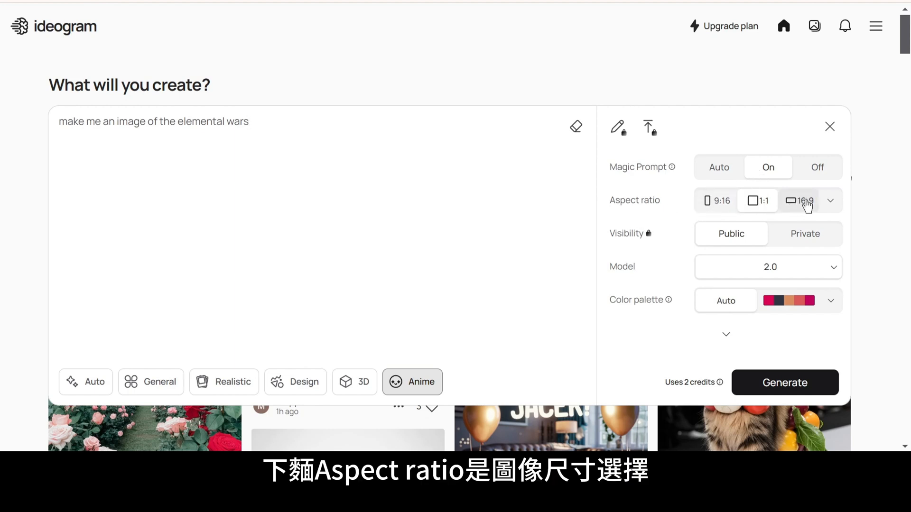
# Try a wider landscape aspect ratio, set it back to 1:1 (Square) and close the ratio options.
pyautogui.click(830, 205)
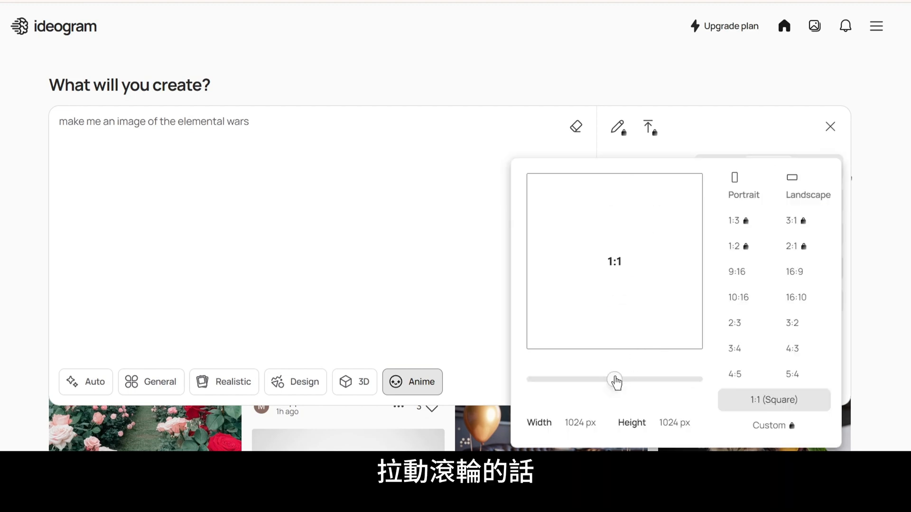
pyautogui.moveTo(617, 383); pyautogui.dragTo(681, 380)
pyautogui.click(733, 399)
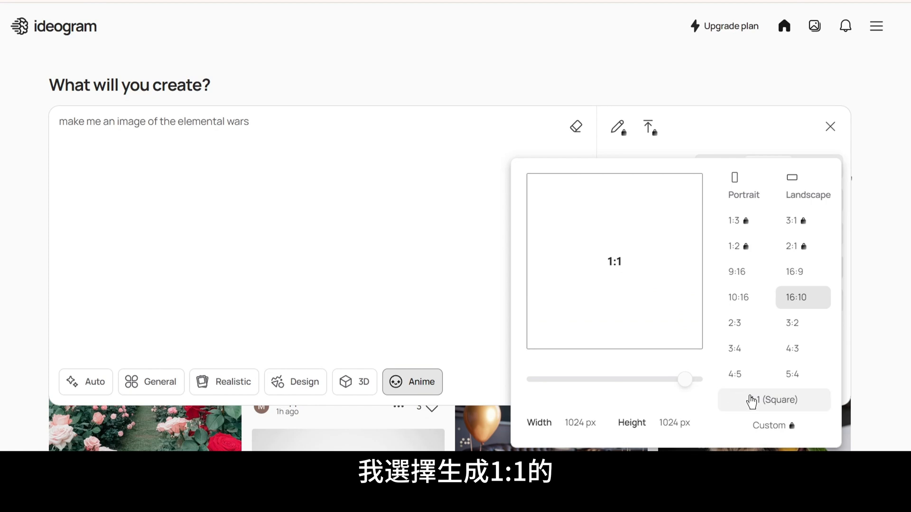
pyautogui.click(793, 140)
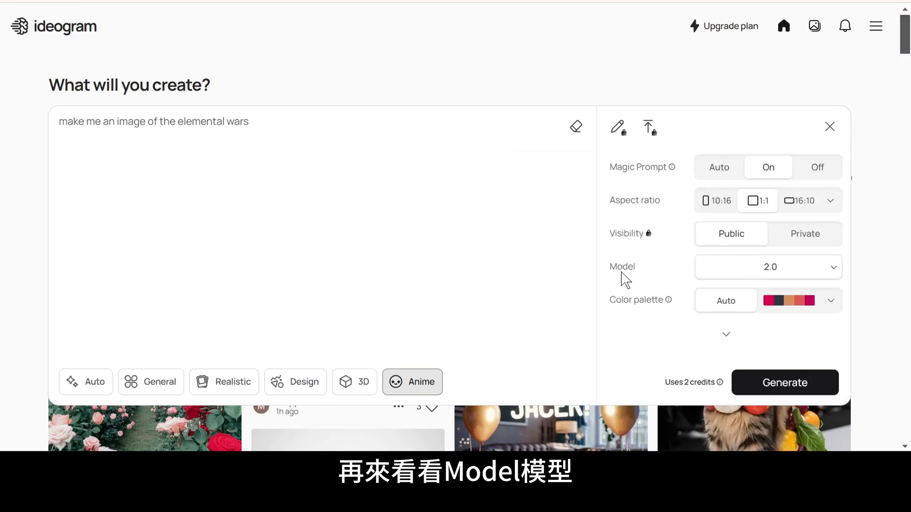
# Choose the 2.0 (latest) model and open the color palette choices.
pyautogui.click(797, 279)
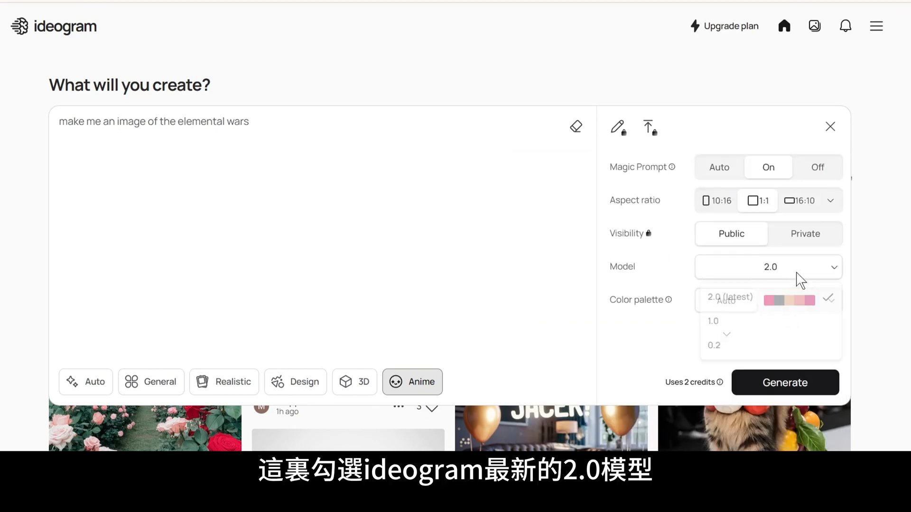
pyautogui.click(783, 302)
pyautogui.moveTo(635, 305)
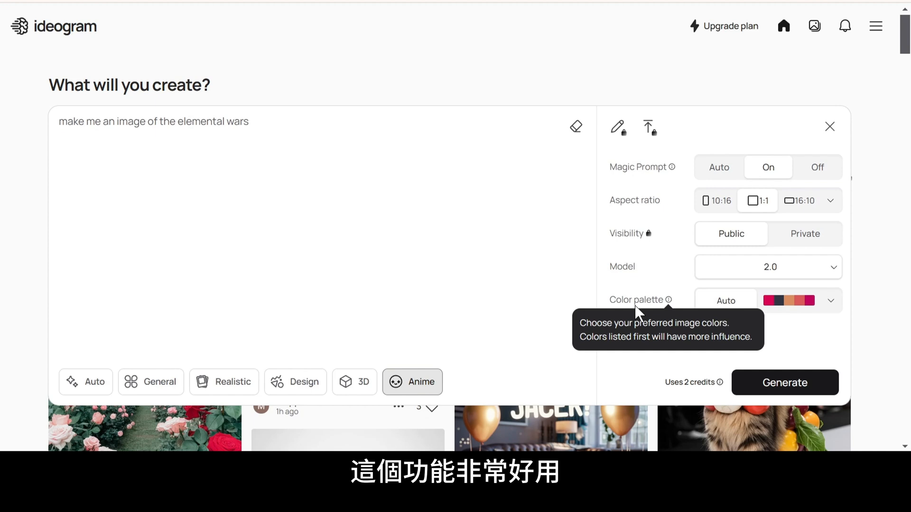
pyautogui.click(829, 304)
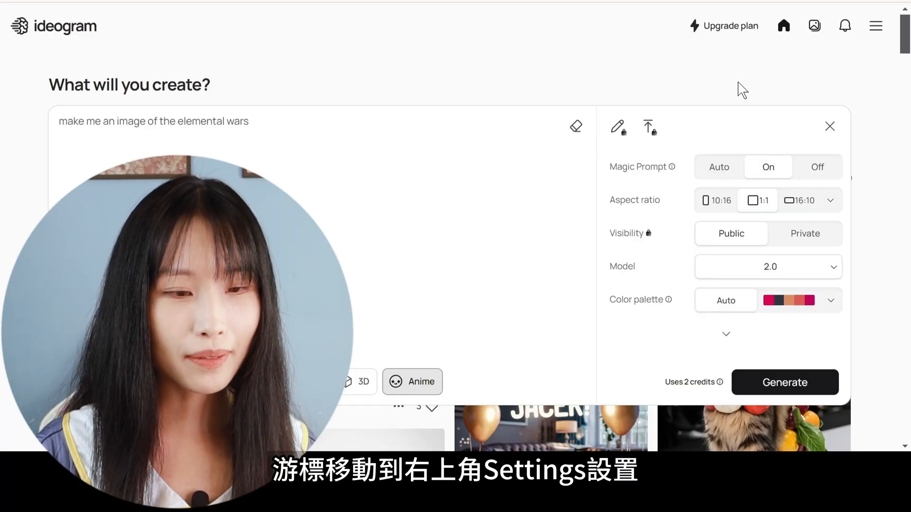
# Switch the site's appearance to the Dark theme and return to the main page.
pyautogui.click(878, 32)
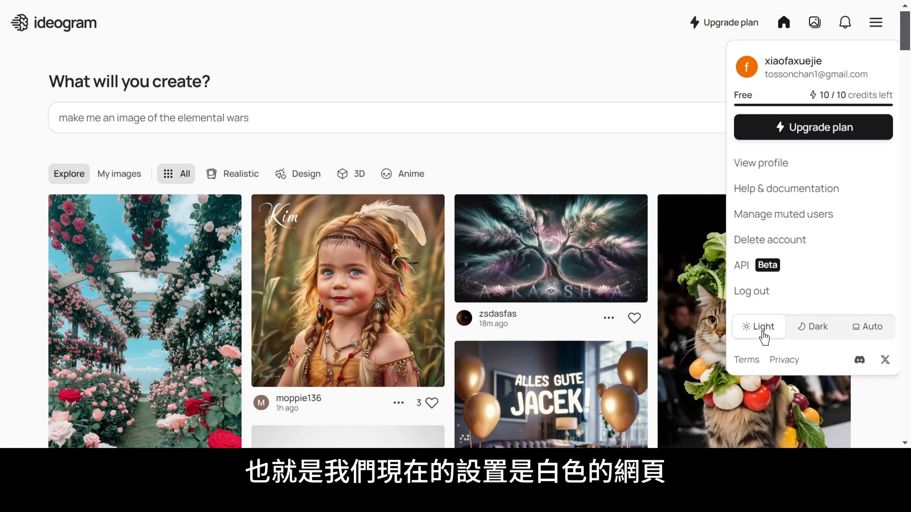
pyautogui.click(809, 337)
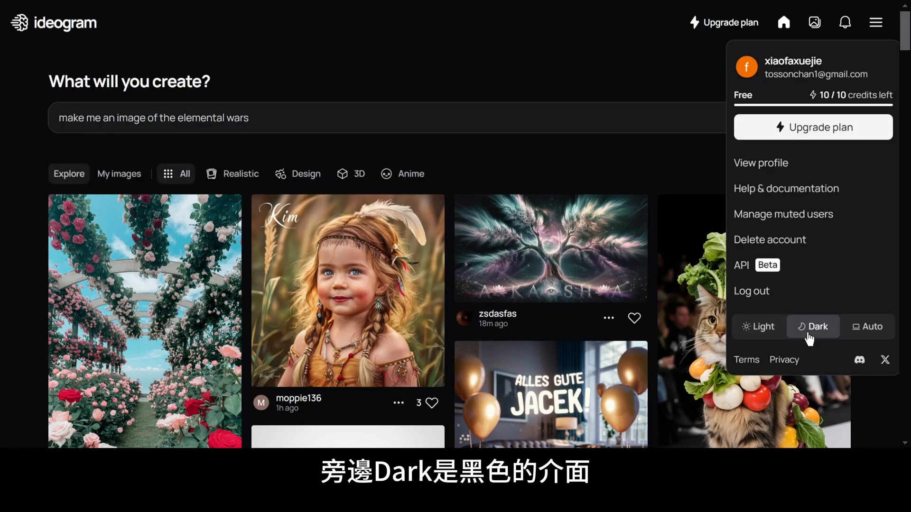
pyautogui.click(690, 152)
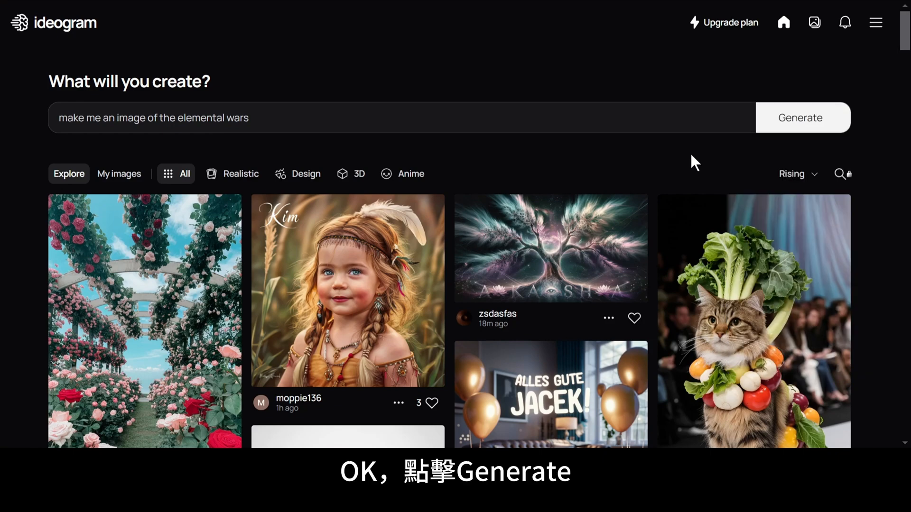
# Generate the elemental wars images and review all four results with their magic prompts and generation details.
pyautogui.click(789, 118)
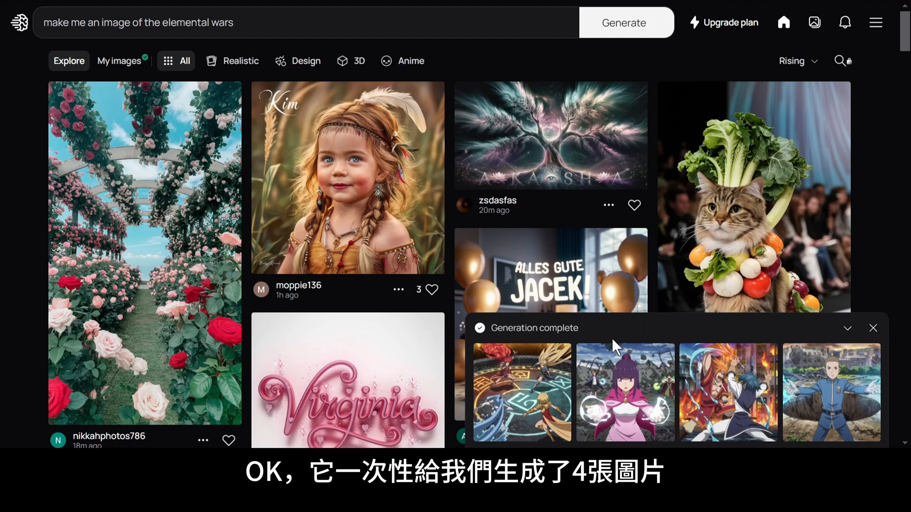
pyautogui.click(539, 383)
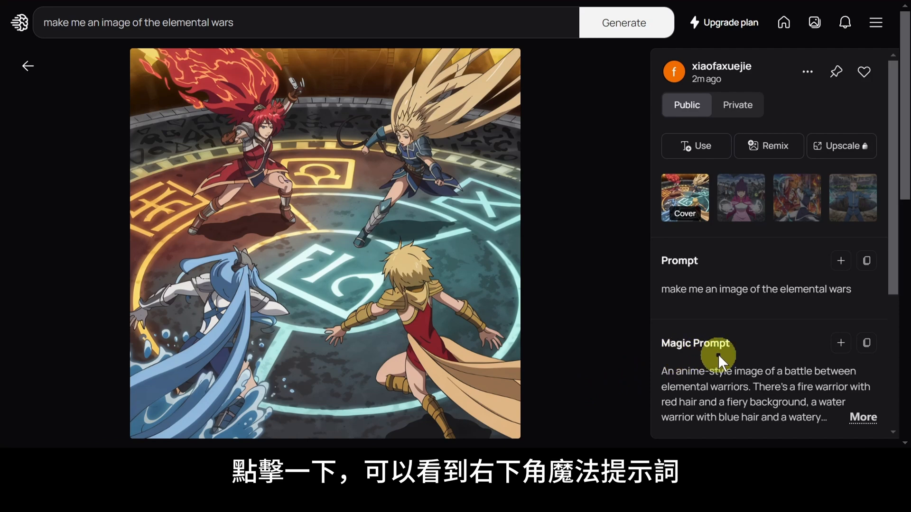
pyautogui.click(738, 208)
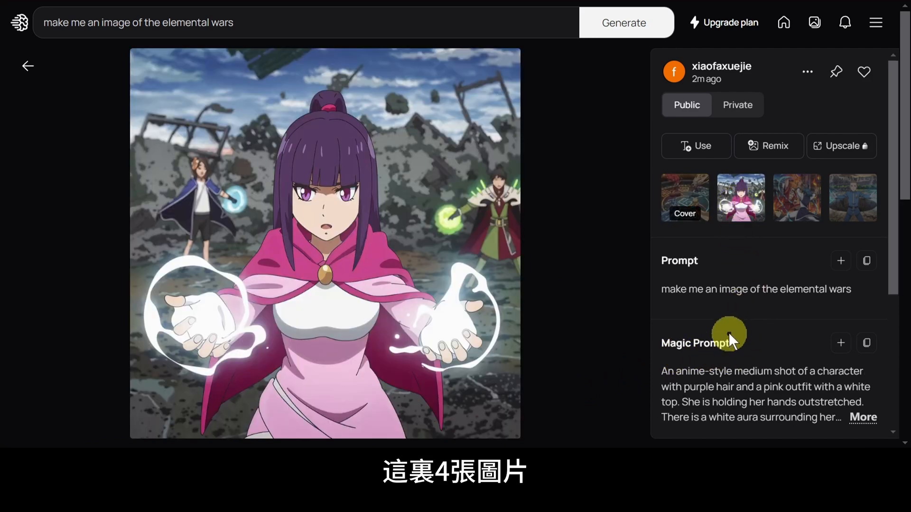
pyautogui.click(797, 208)
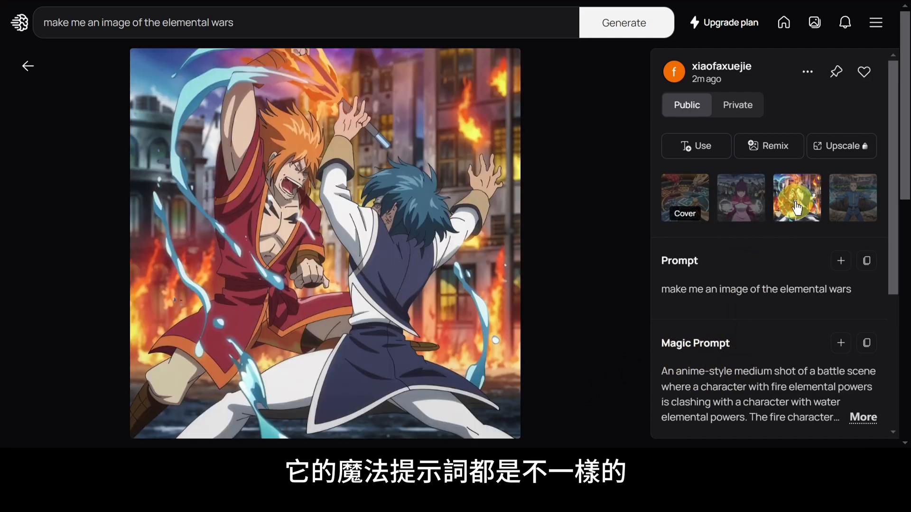
pyautogui.click(853, 199)
pyautogui.scroll(-2, 855, 204)
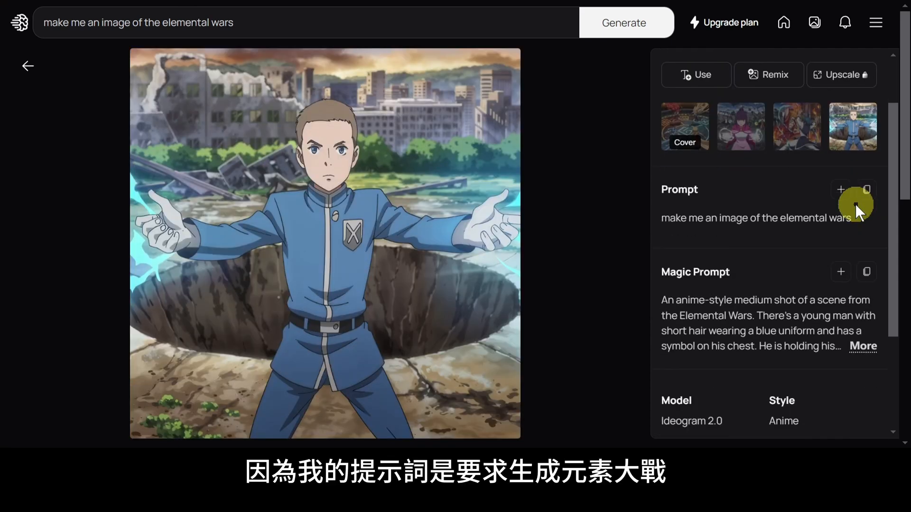
pyautogui.scroll(-2, 855, 203)
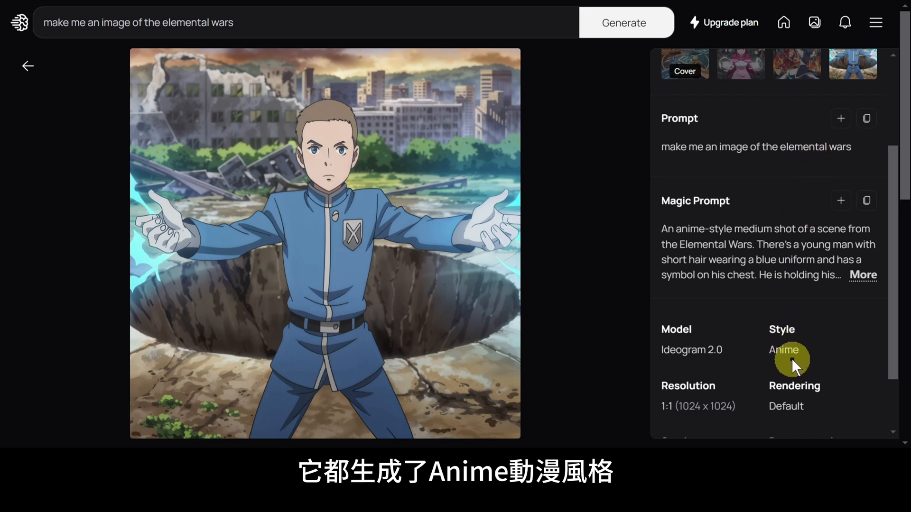
# Replace the elemental wars prompt with "a clockwork fox with silver fur and gears visible beneath its".
pyautogui.click(411, 27)
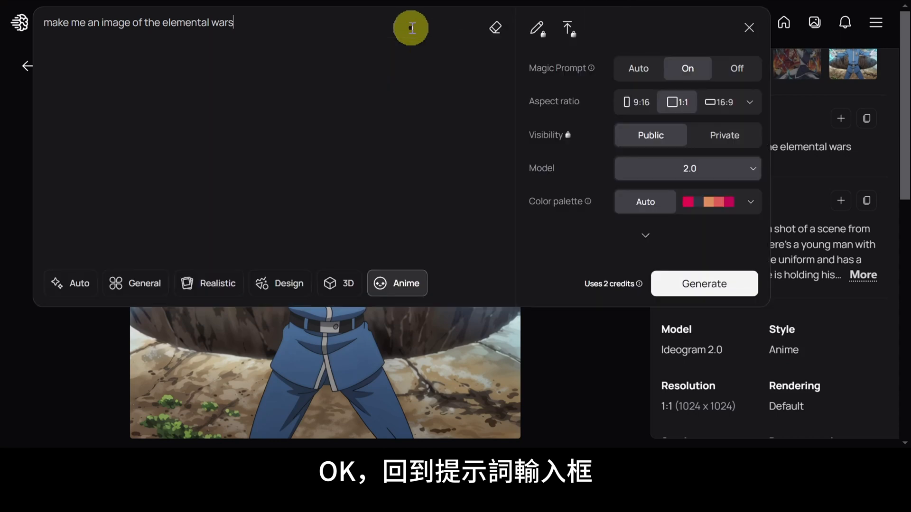
pyautogui.tripleClick(411, 27)
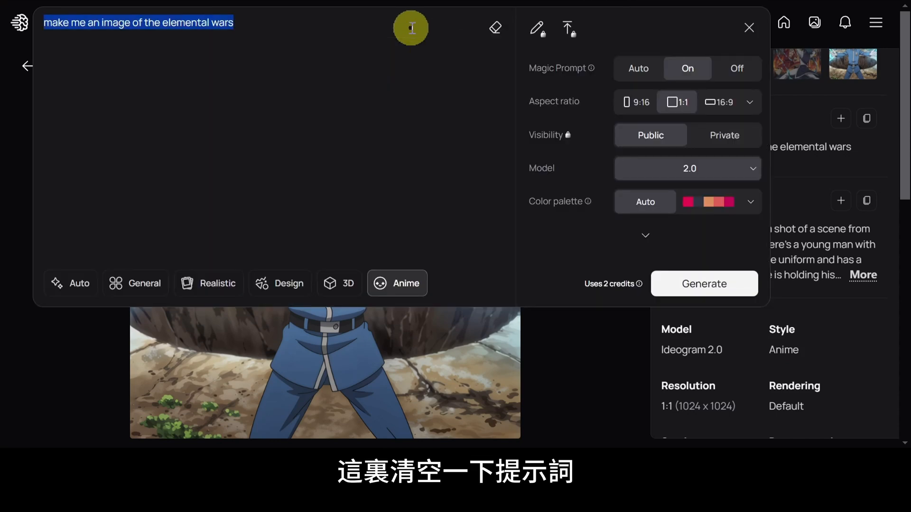
pyautogui.press('BackSpace')
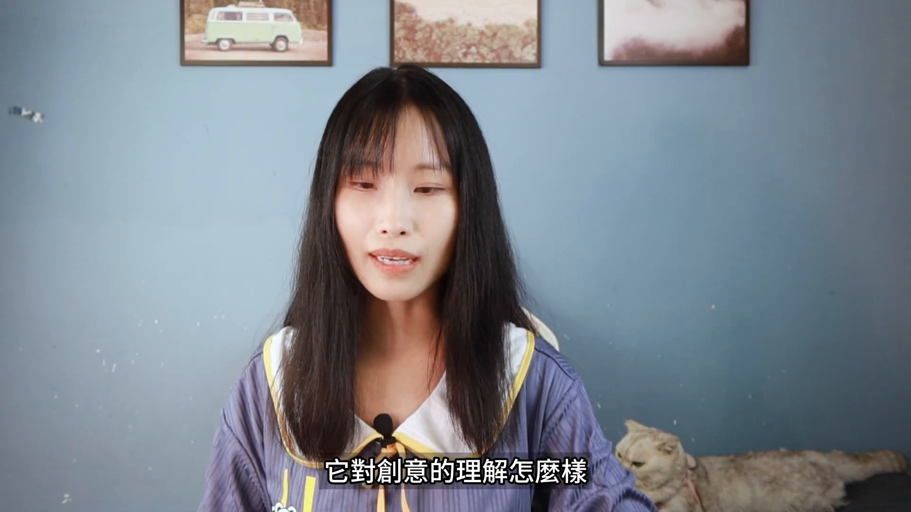
pyautogui.write('a clockwork fox')
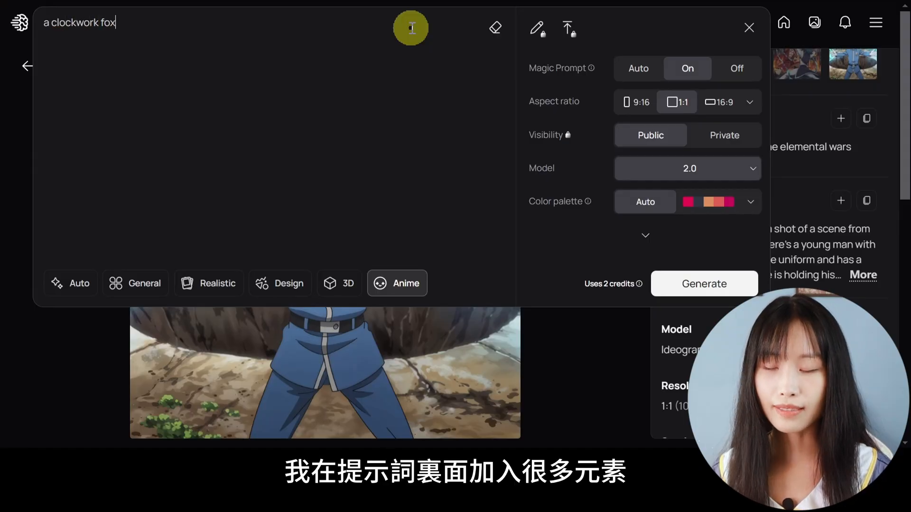
pyautogui.write(' with silver fur and')
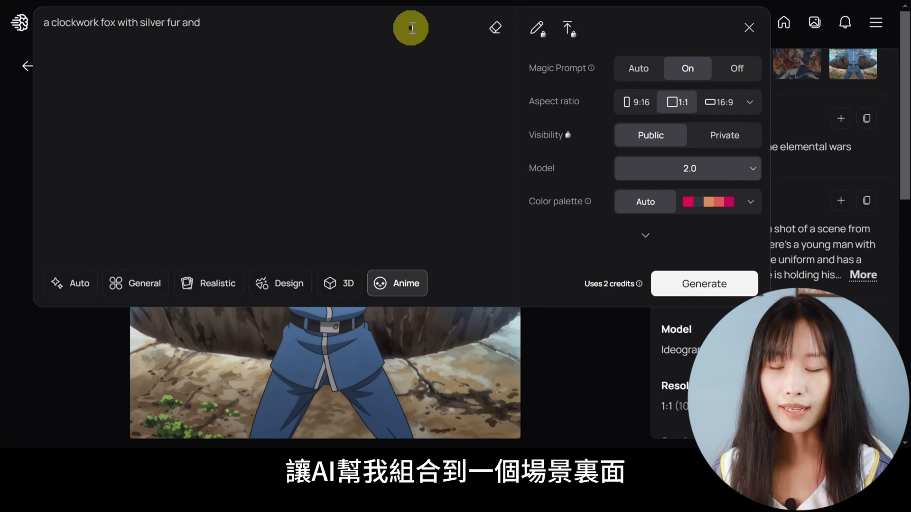
pyautogui.write(' gears visib')
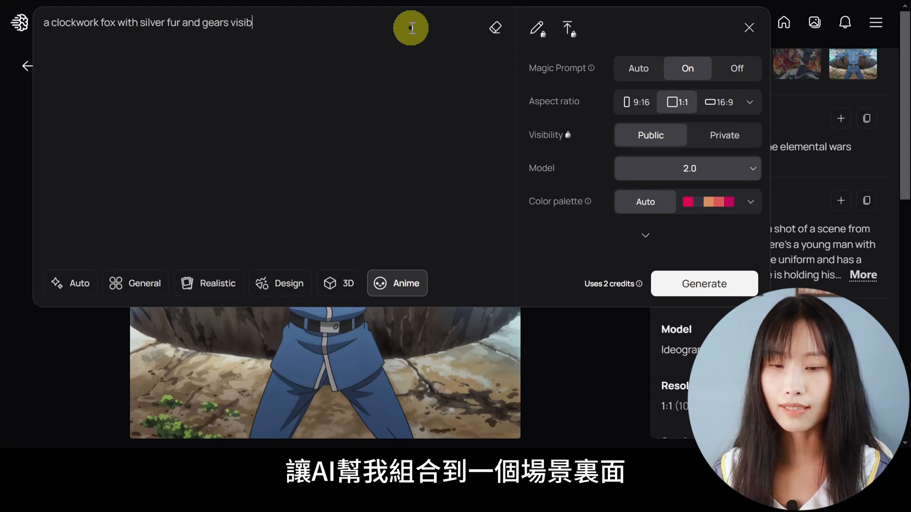
pyautogui.write('le beneath its')
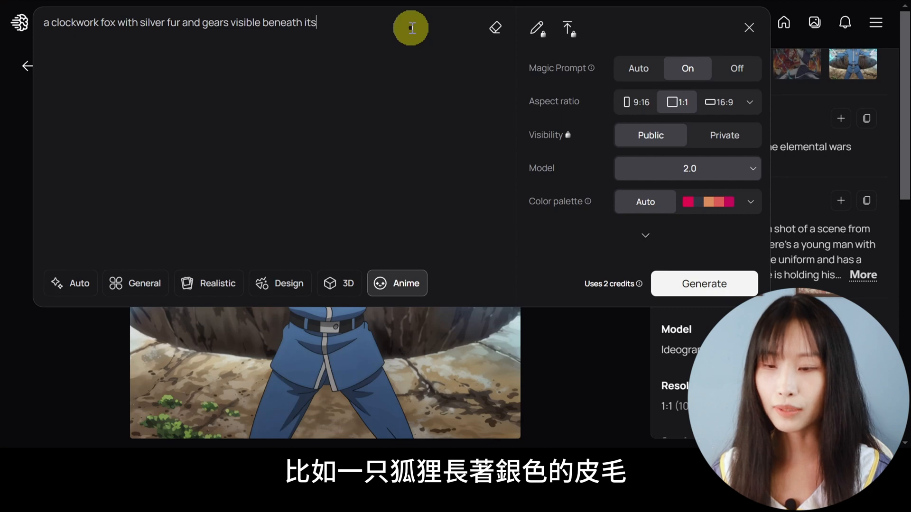
# Complete the prompt with "skin,holding a glowing lantern in its mouth,while standing on a bridge made of interlocking cogs over a river of molten metal.".
pyautogui.write(' skin,holding a glow')
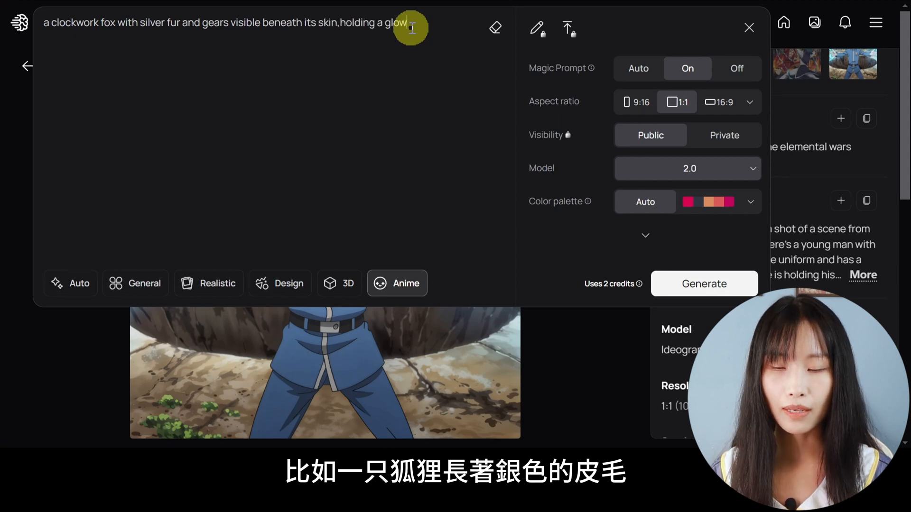
pyautogui.write('ing lantern in it')
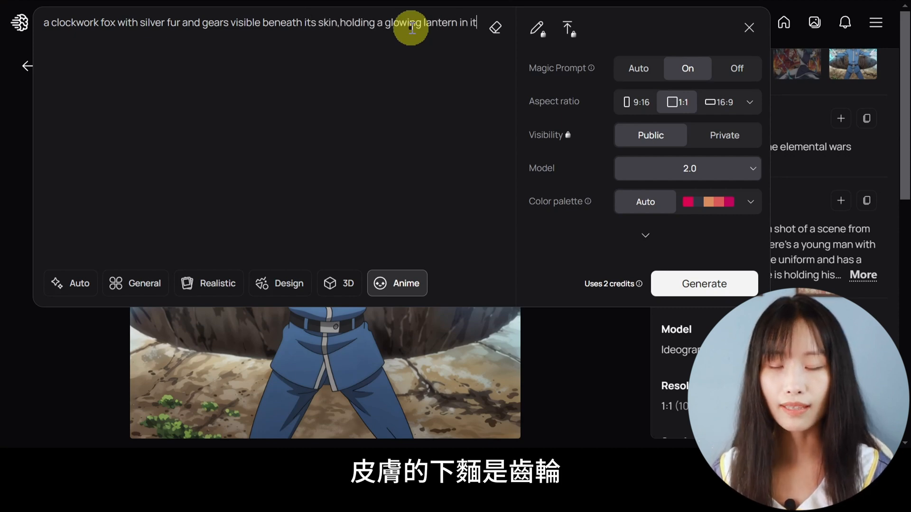
pyautogui.write('s mouth,while standing')
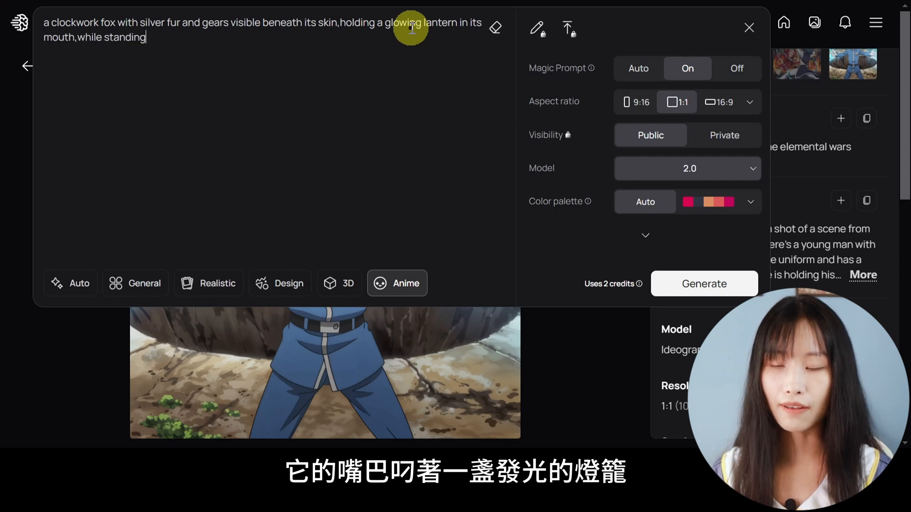
pyautogui.write(' on a bridge made of')
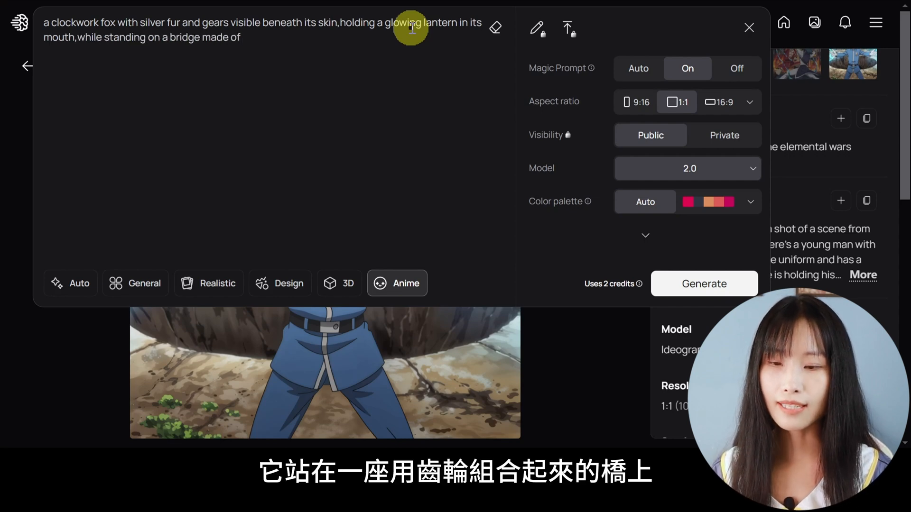
pyautogui.write(' interlocking')
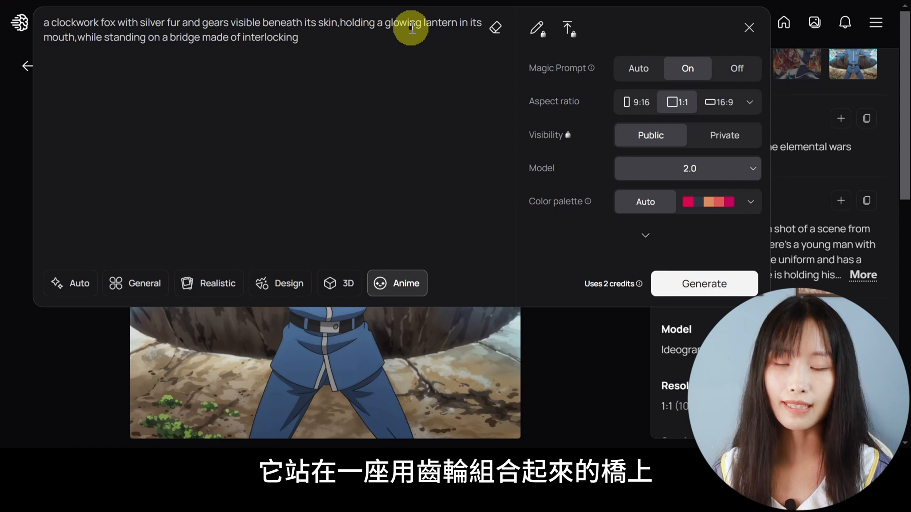
pyautogui.write(' cogs over a river')
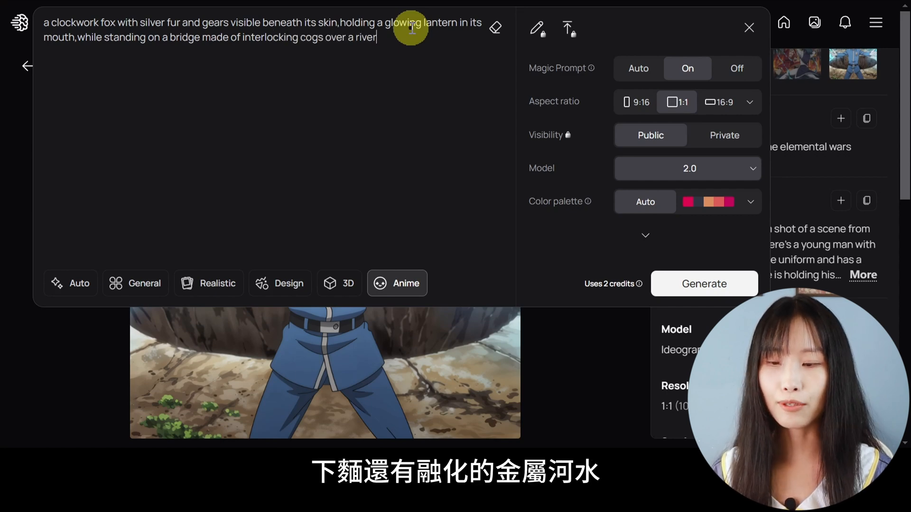
pyautogui.write(' of molten metal.')
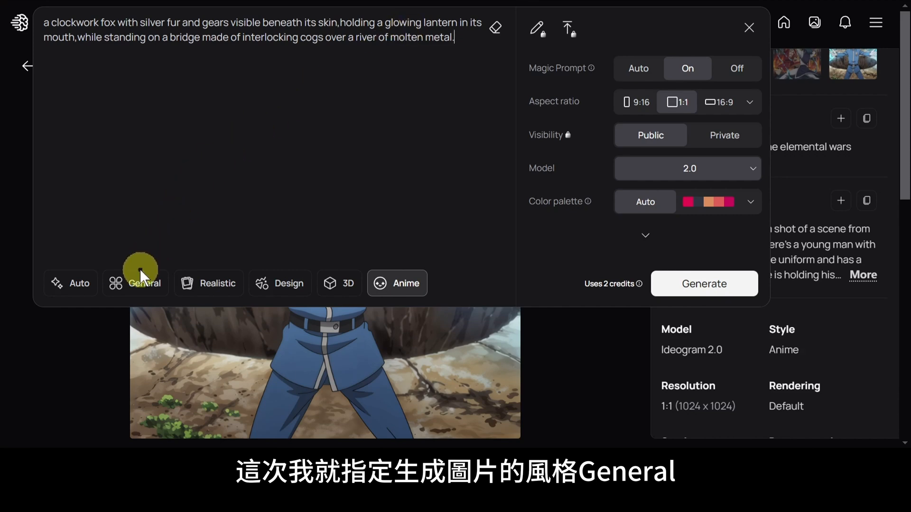
# Generate the clockwork fox images in the General style with Magic Prompt off and a 16:9 aspect ratio.
pyautogui.click(145, 294)
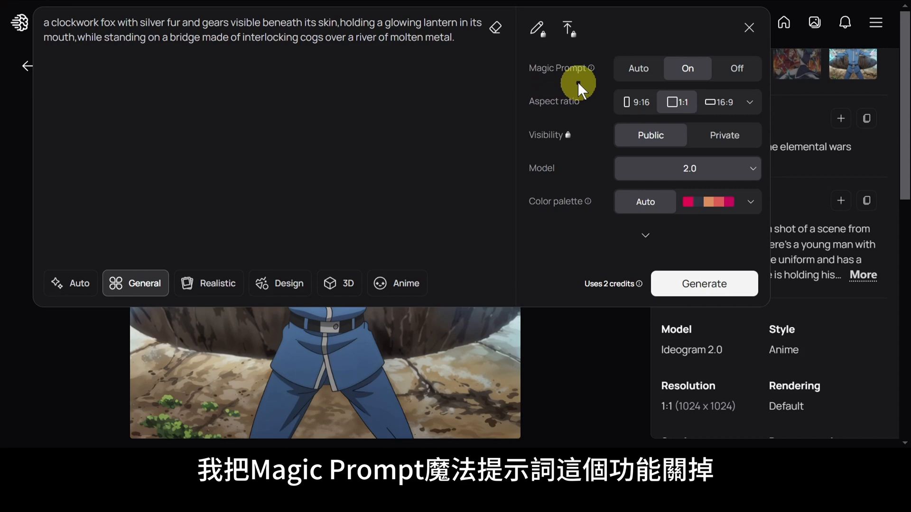
pyautogui.click(728, 71)
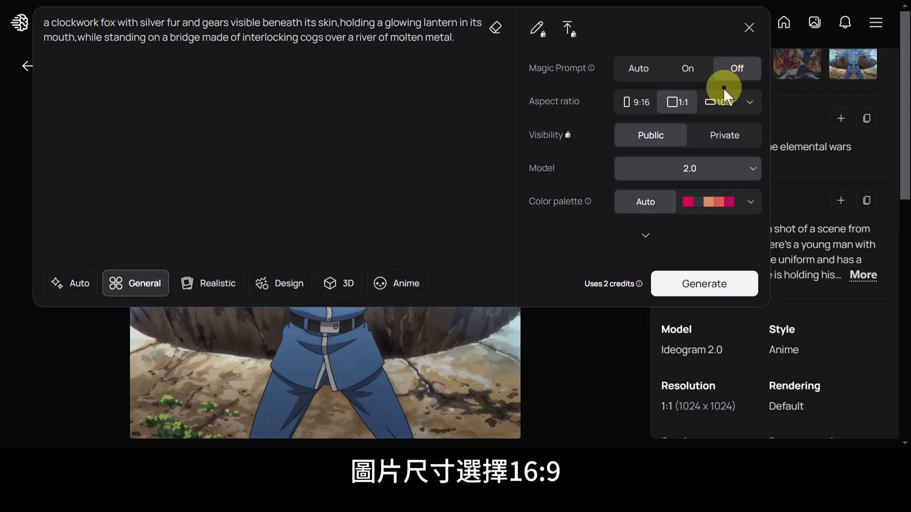
pyautogui.click(722, 108)
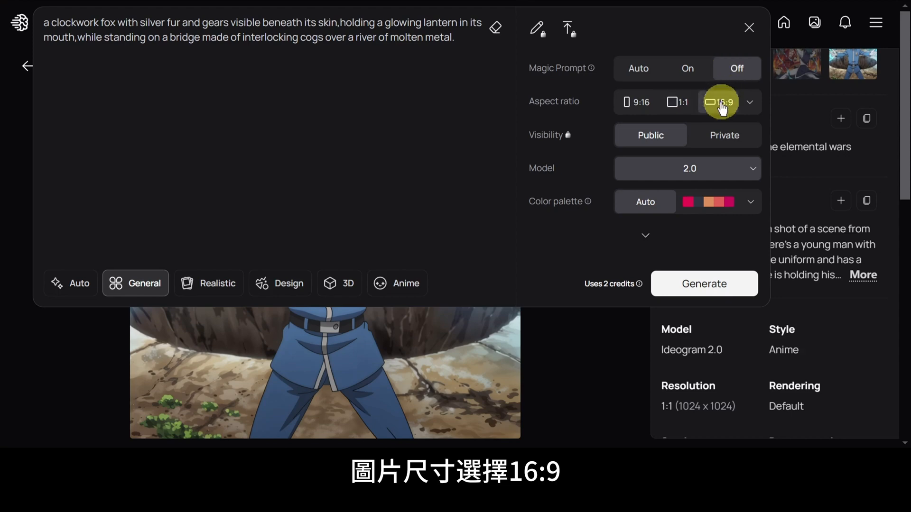
pyautogui.click(702, 282)
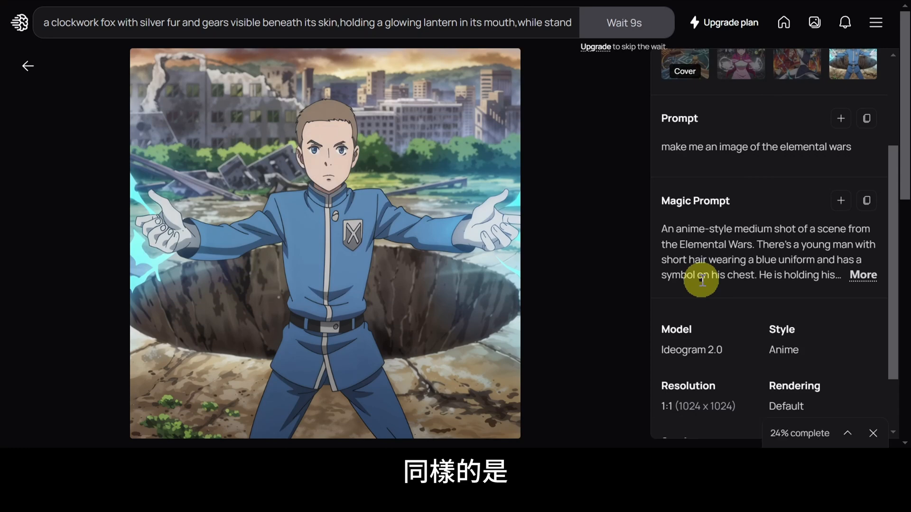
# Open the finished clockwork fox generation and look through all four images at full size.
pyautogui.click(848, 434)
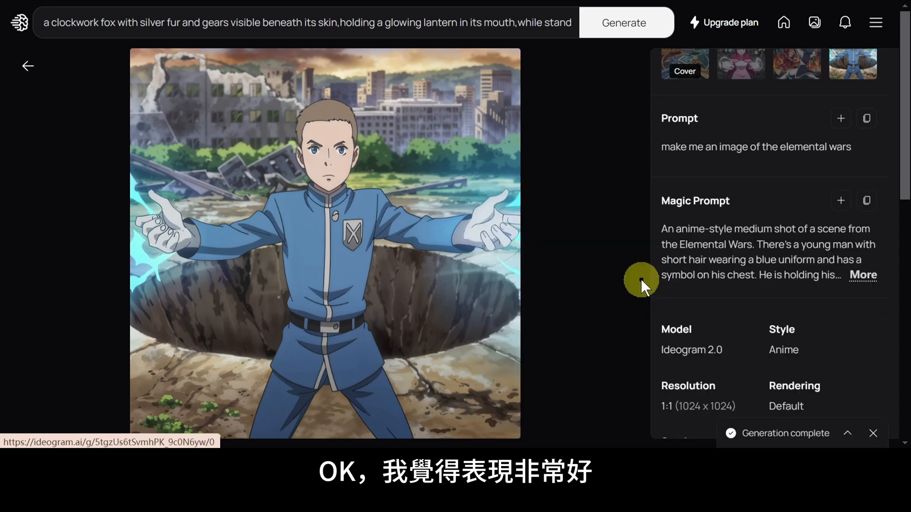
pyautogui.click(641, 279)
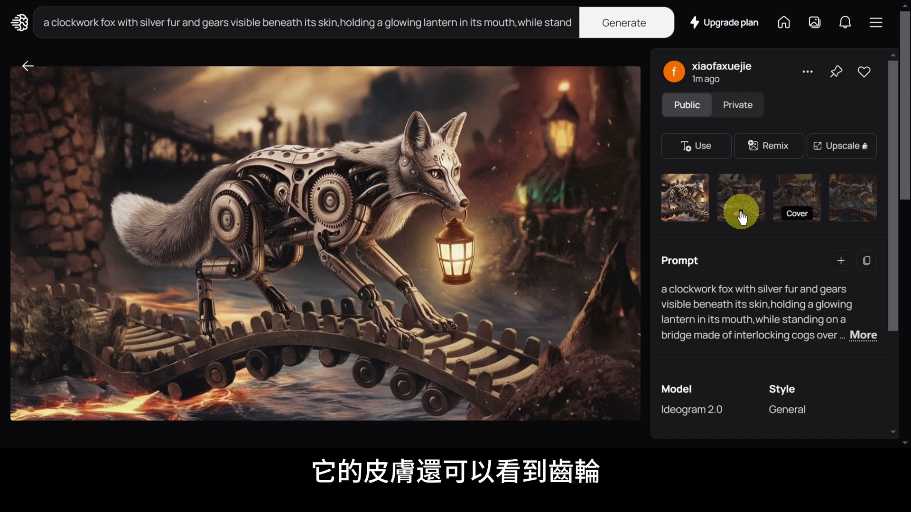
pyautogui.click(741, 217)
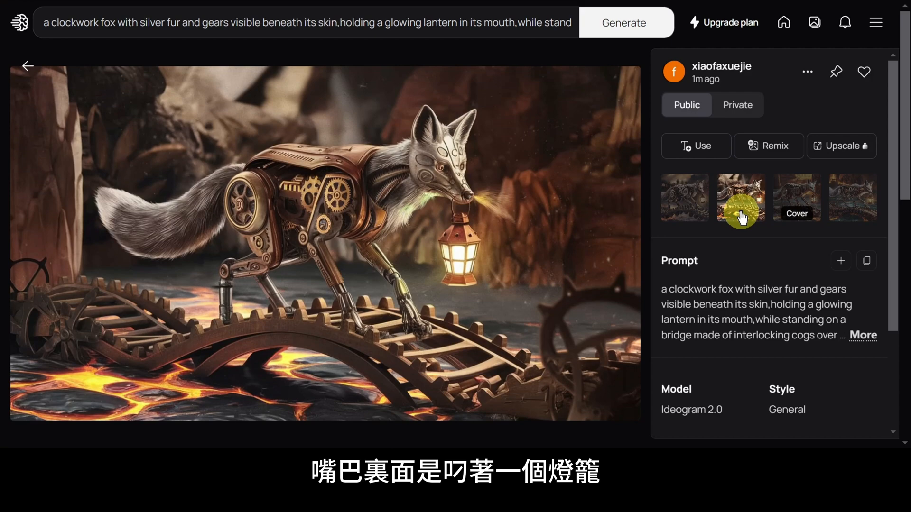
pyautogui.click(790, 194)
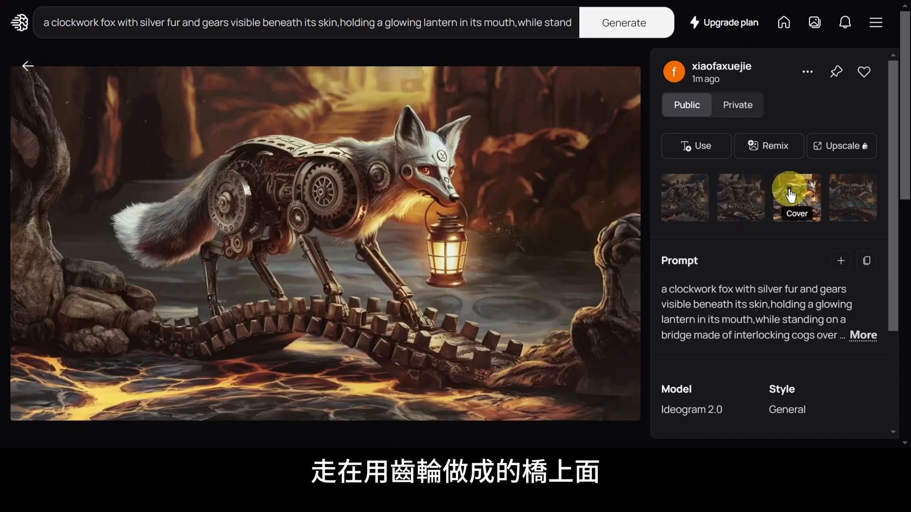
pyautogui.click(838, 196)
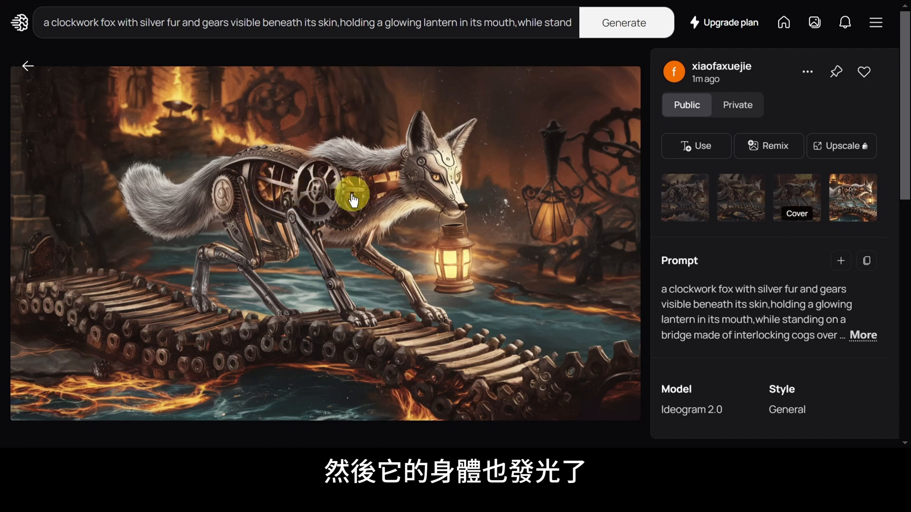
# Download the fourth clockwork fox image as a JPEG (70% quality).
pyautogui.click(807, 72)
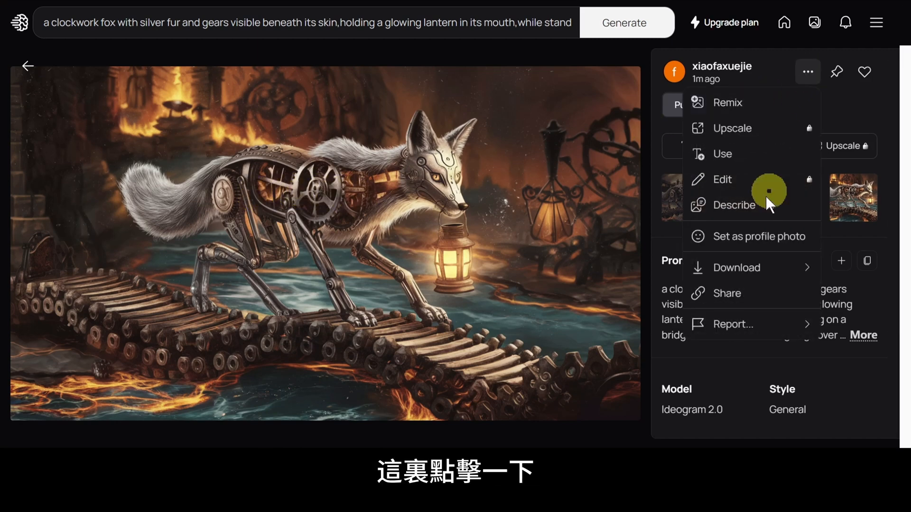
pyautogui.moveTo(745, 271)
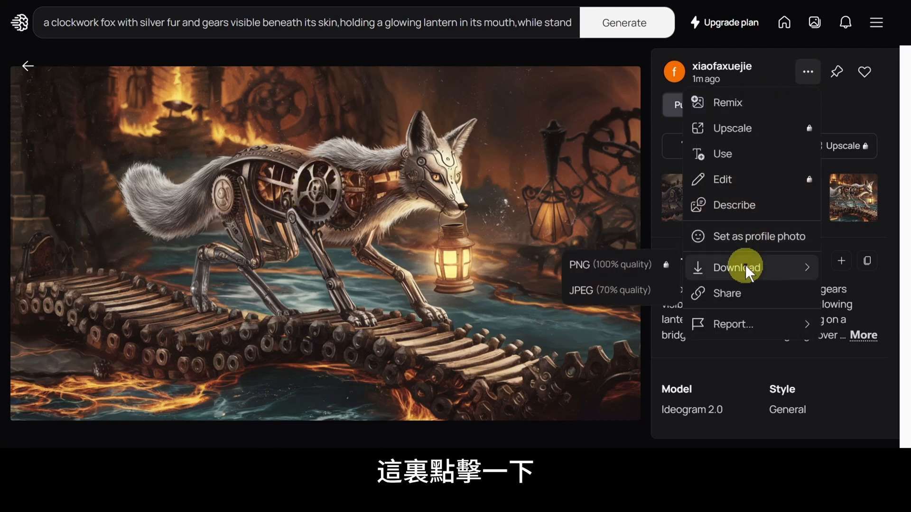
pyautogui.click(653, 291)
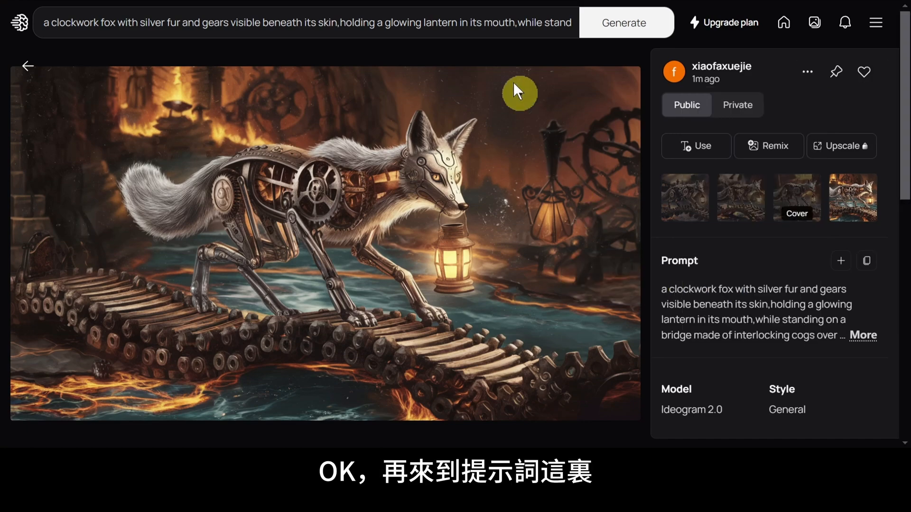
# Replace the fox prompt with "Dramatic street photography,photo shot on film,an artist with paint-splattered overalls".
pyautogui.click(475, 23)
pyautogui.click(486, 29)
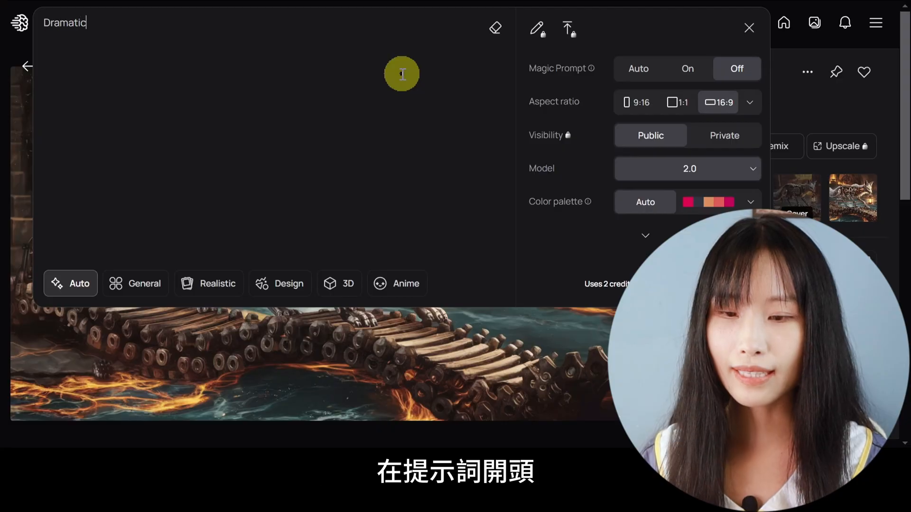
pyautogui.write('street')
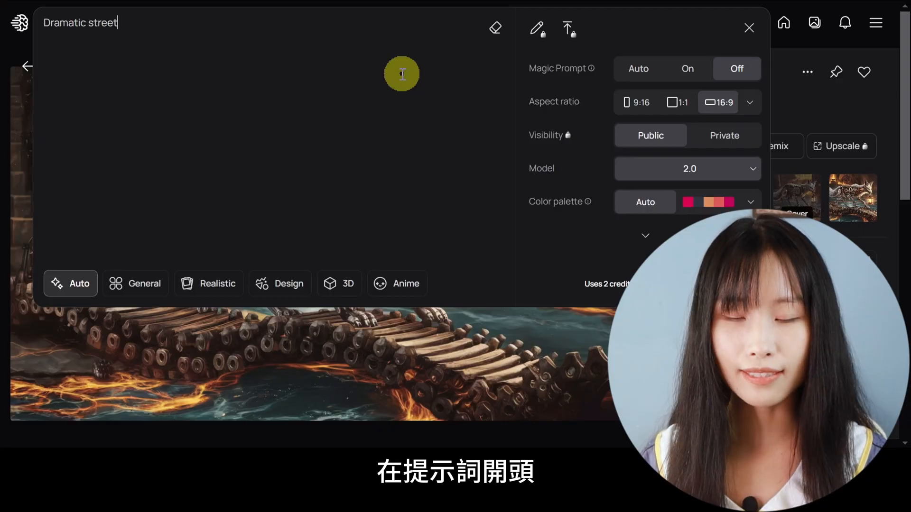
pyautogui.write(' photography,photo sho')
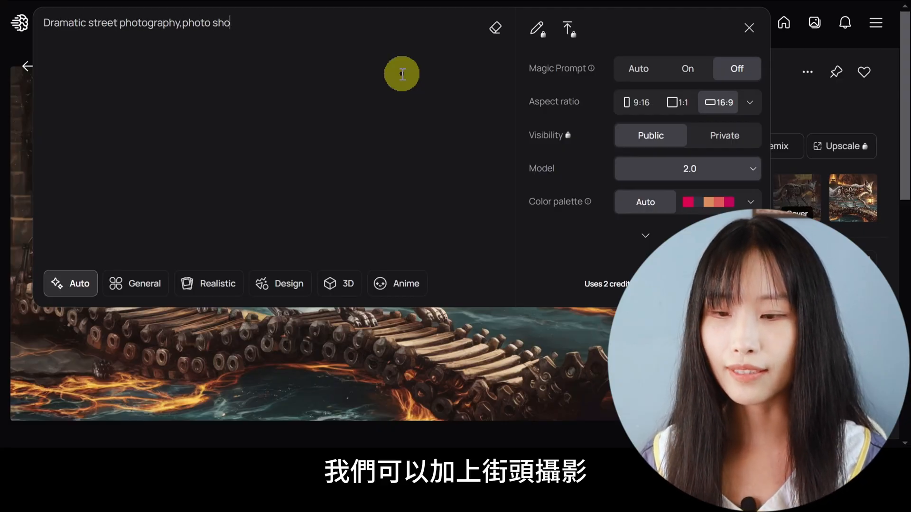
pyautogui.write('t on film,an artist with paint-')
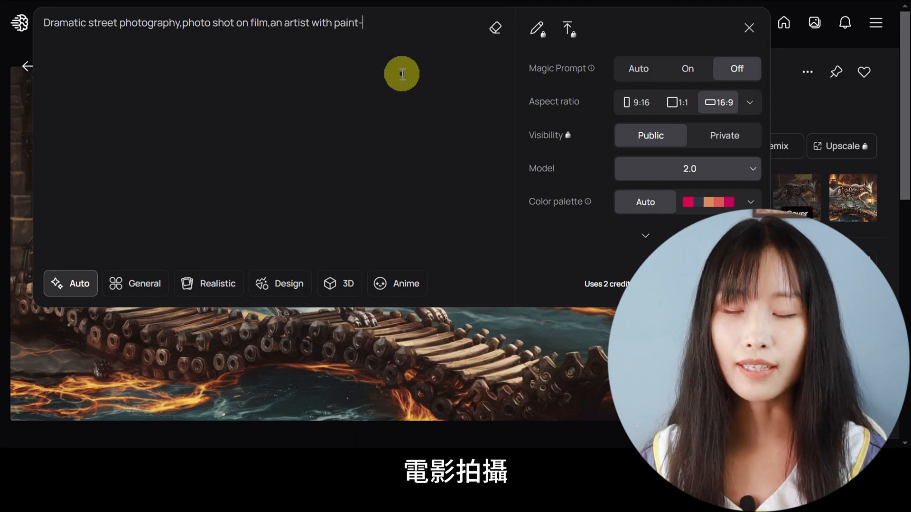
pyautogui.write('splattered overalls')
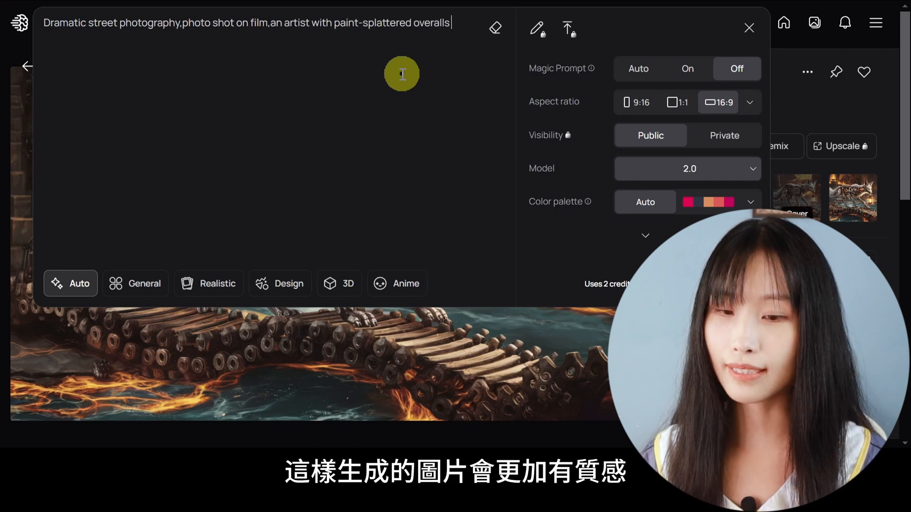
# Extend the prompt with "carrying a large canvas through the rainy streets of Paris,with a orange tabby cat sitting on his shoulder.".
pyautogui.write(' carrying a large canvas through')
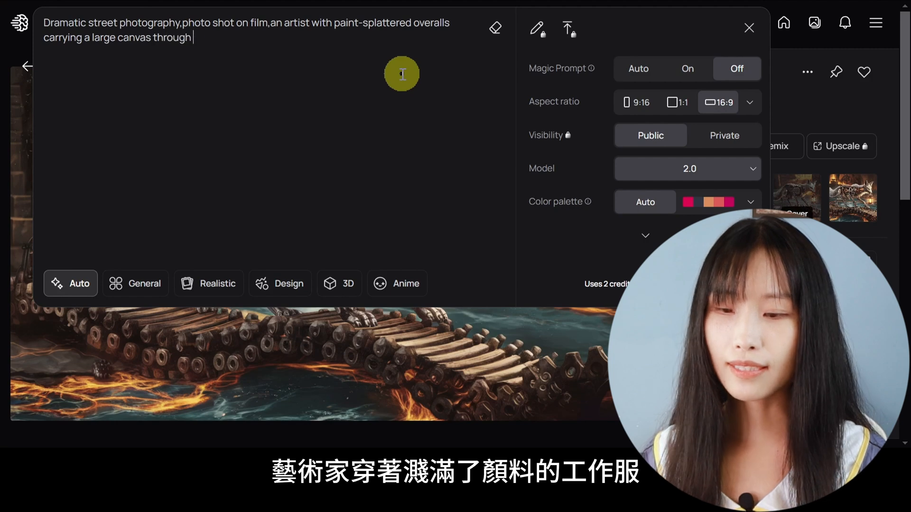
pyautogui.write(' the rainy streets of Paris,with a or')
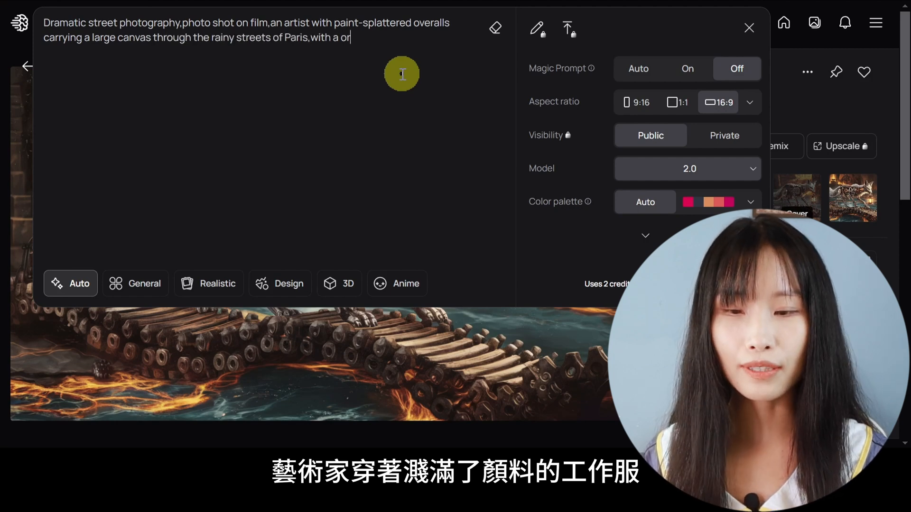
pyautogui.write('ange tabby cat sitting on his shoulder.The')
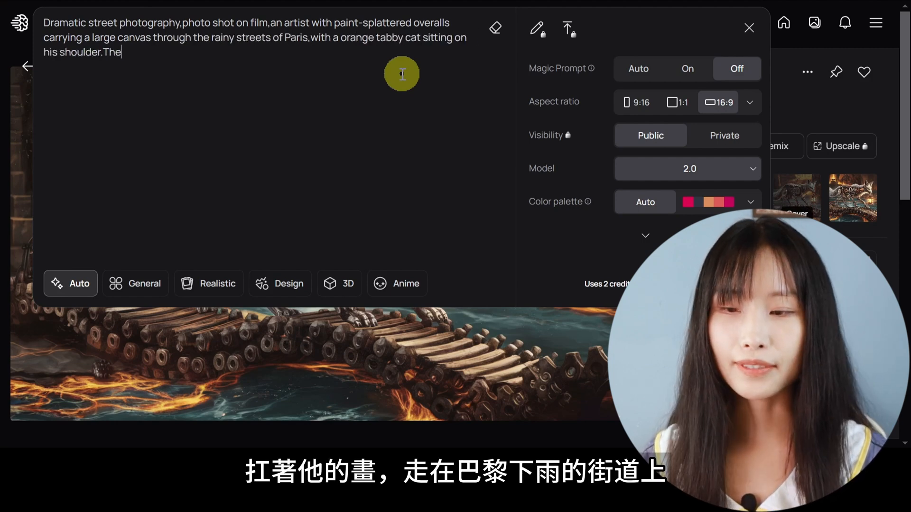
# Finish the prompt with the sentence "The rain creates reflections on the cobblestone pavement,adding to the candid atmosphere.".
pyautogui.write(' rain creates reflections')
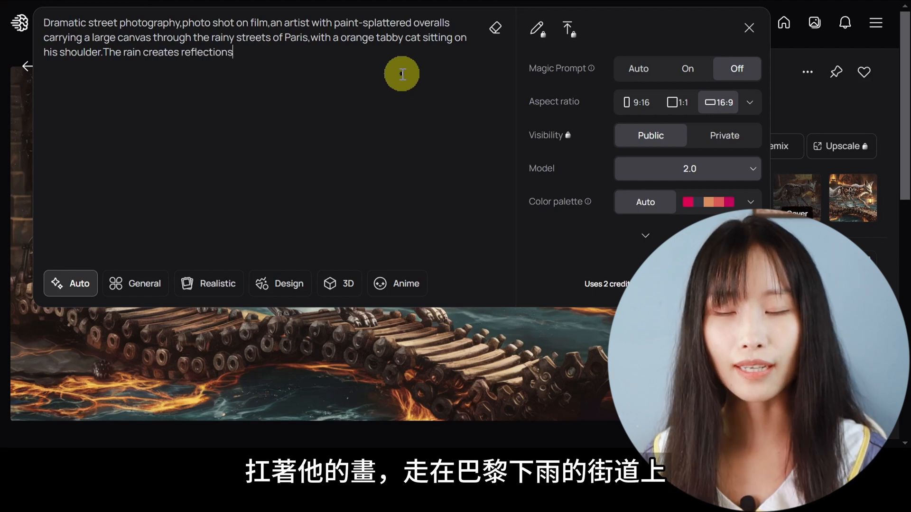
pyautogui.write(' on the cobblestone pavement,adding to the can')
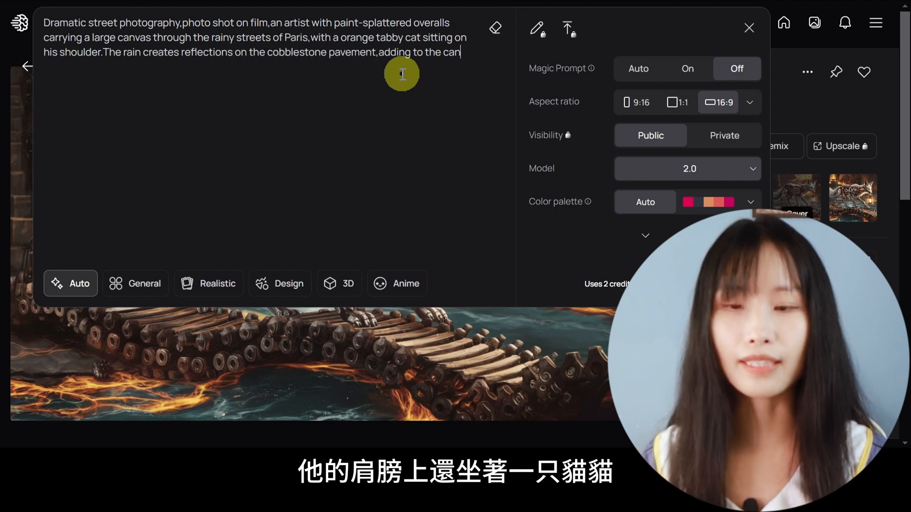
pyautogui.write('did atmosphere.')
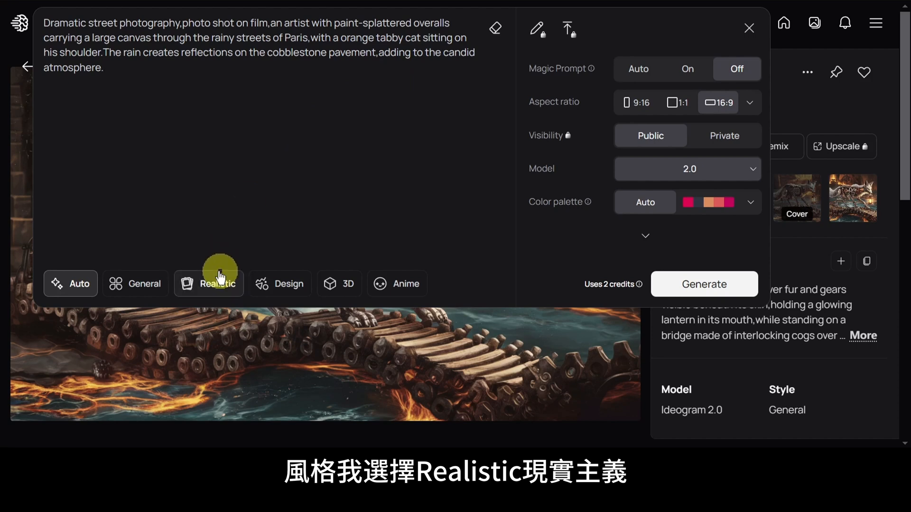
# Generate the Paris street artist images in the Realistic style with a 5:4 landscape aspect ratio.
pyautogui.click(224, 291)
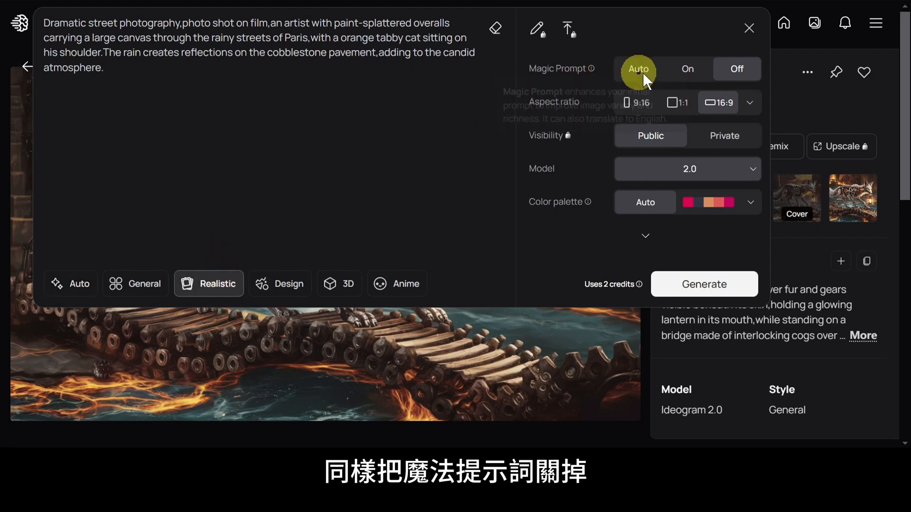
pyautogui.click(749, 102)
pyautogui.click(710, 335)
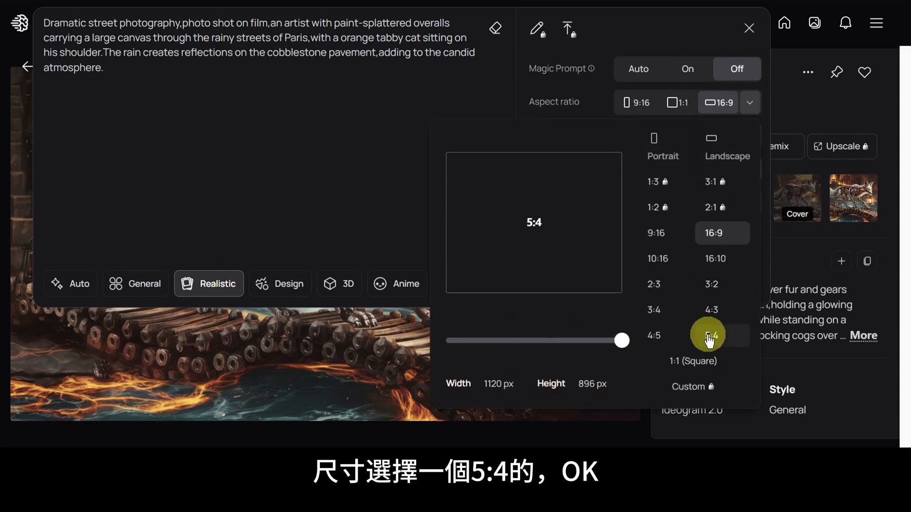
pyautogui.click(749, 103)
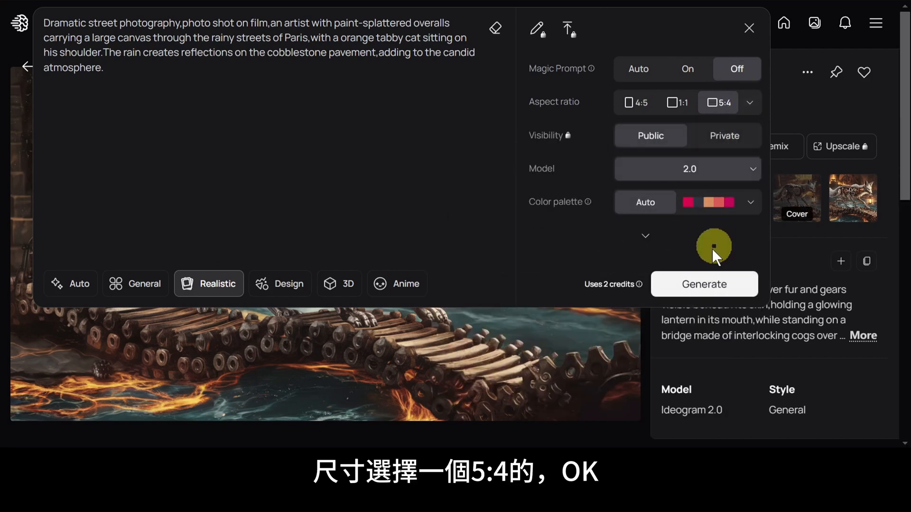
pyautogui.click(704, 283)
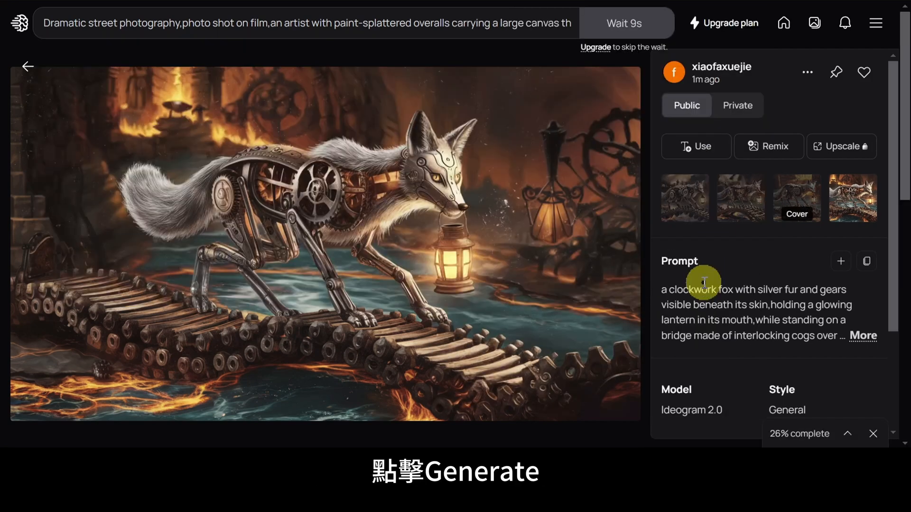
# Open the finished Paris street artist generation, view its variations one by one and open the options of the cover image.
pyautogui.click(845, 432)
pyautogui.click(634, 213)
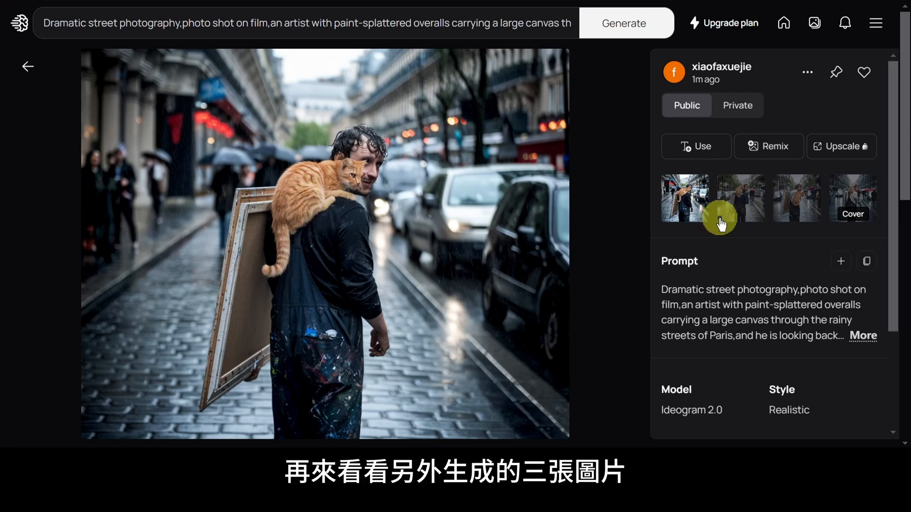
pyautogui.click(735, 218)
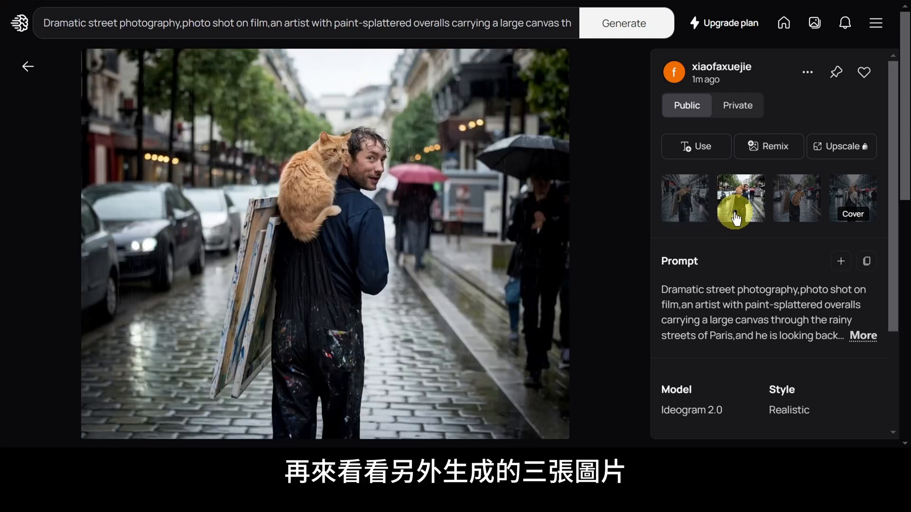
pyautogui.click(788, 215)
pyautogui.click(848, 202)
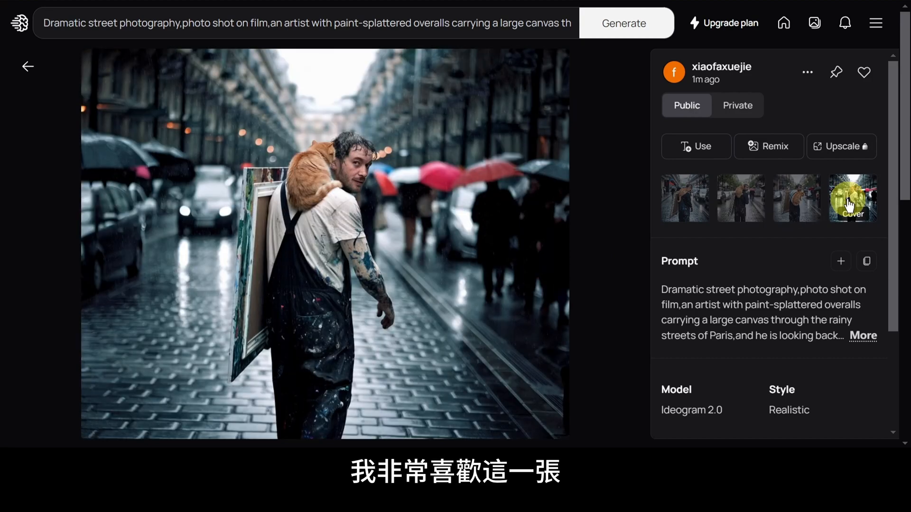
pyautogui.click(808, 72)
pyautogui.moveTo(760, 271)
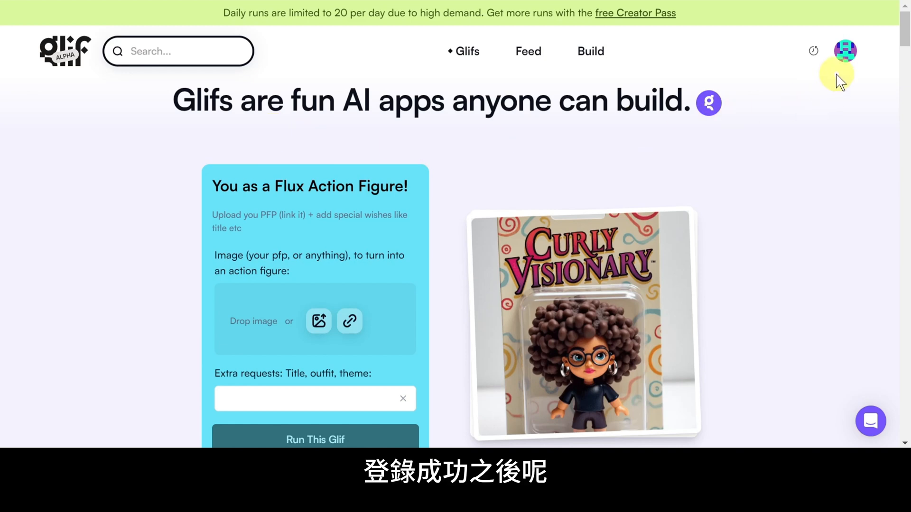
# In Glif, start building a new glif and add an Image Generator block to it.
pyautogui.click(591, 52)
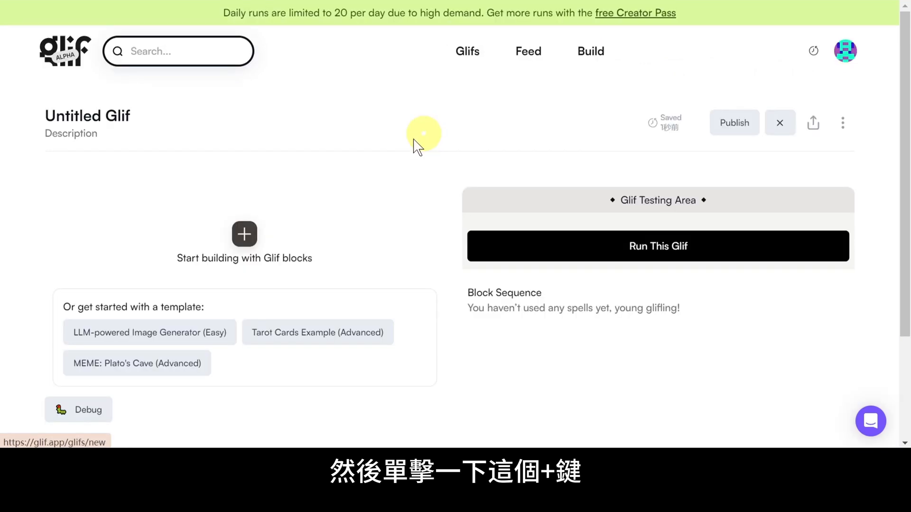
pyautogui.click(248, 234)
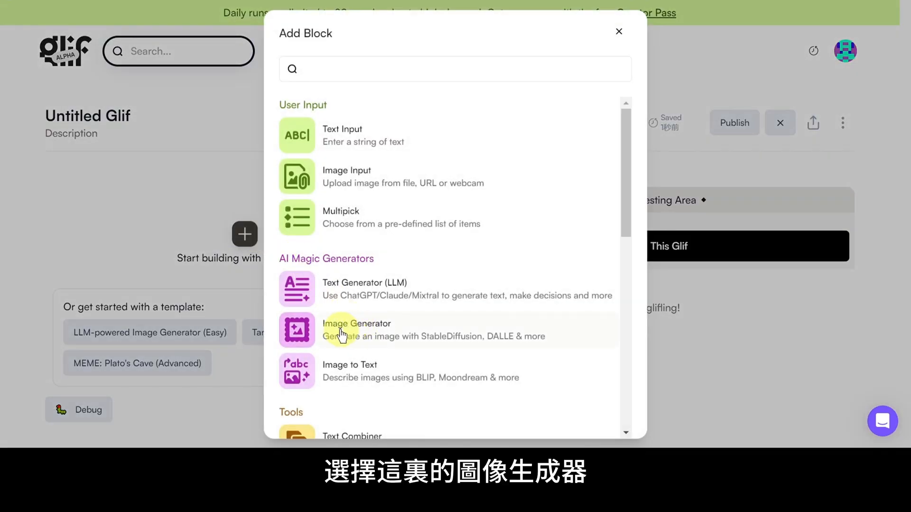
pyautogui.click(374, 334)
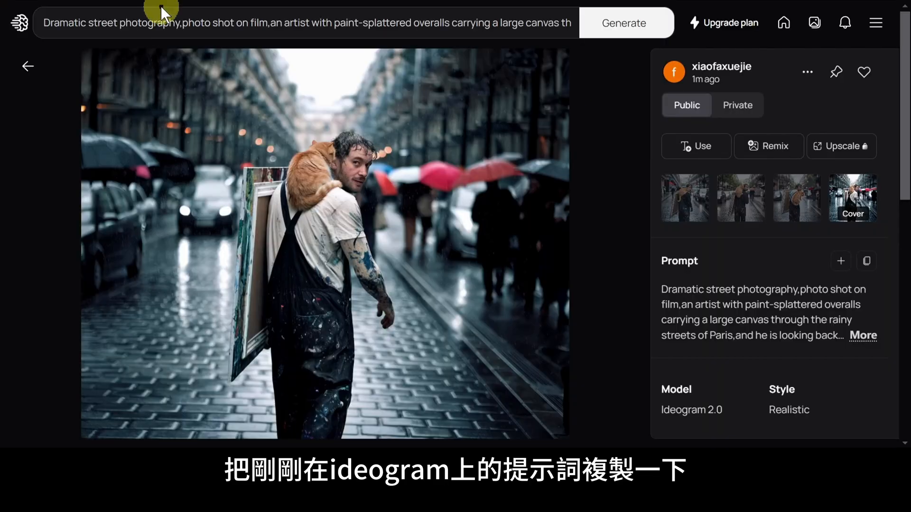
# Copy the full Paris street artist prompt from Ideogram and paste it as the image description of Glif's image1 block.
pyautogui.click(163, 10)
pyautogui.hotkey('ctrl', 'a')
pyautogui.rightClick(241, 59)
pyautogui.click(266, 124)
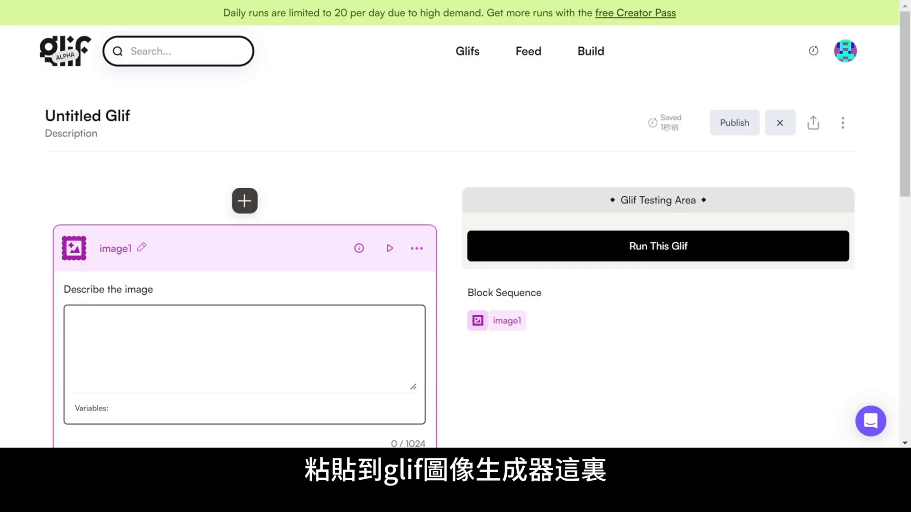
pyautogui.hotkey('ctrl', 'v')
# Set the block's image generation model to Flux Pro and its image size to Square HD (1:1).
pyautogui.scroll(-3, 246, 372)
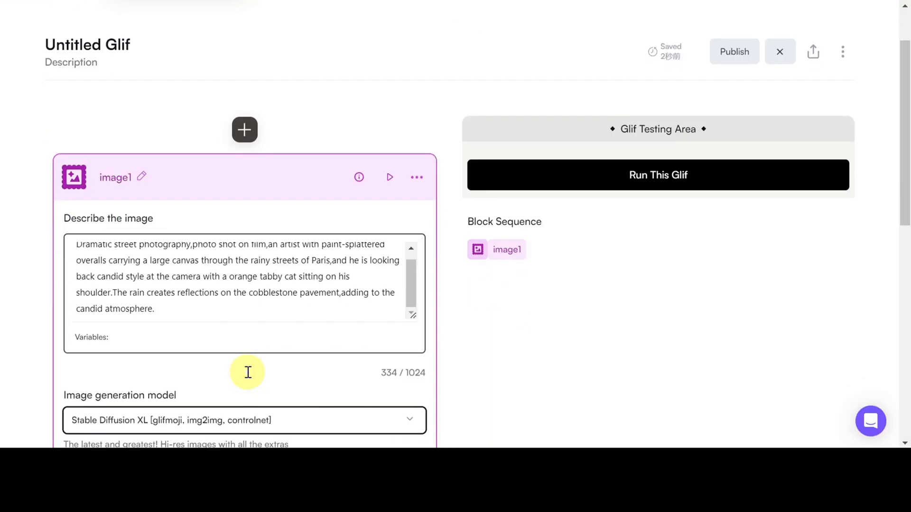
pyautogui.scroll(-2, 246, 373)
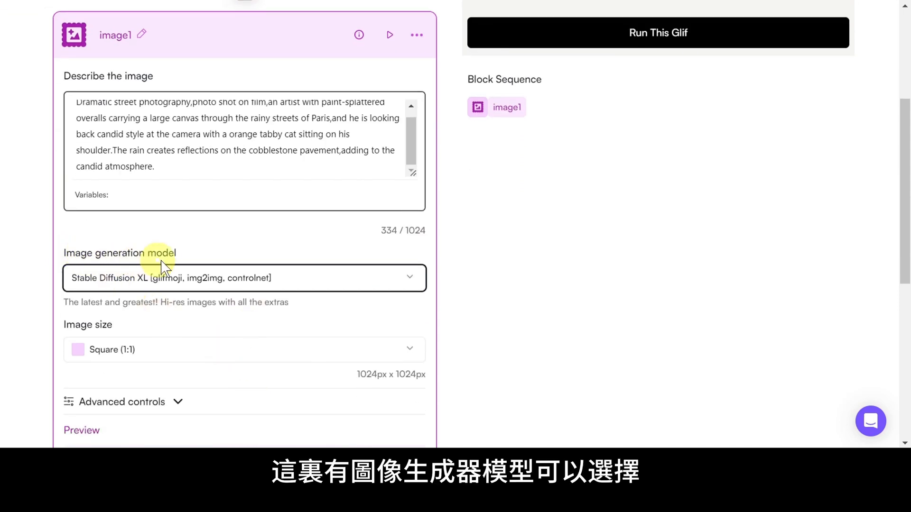
pyautogui.click(342, 286)
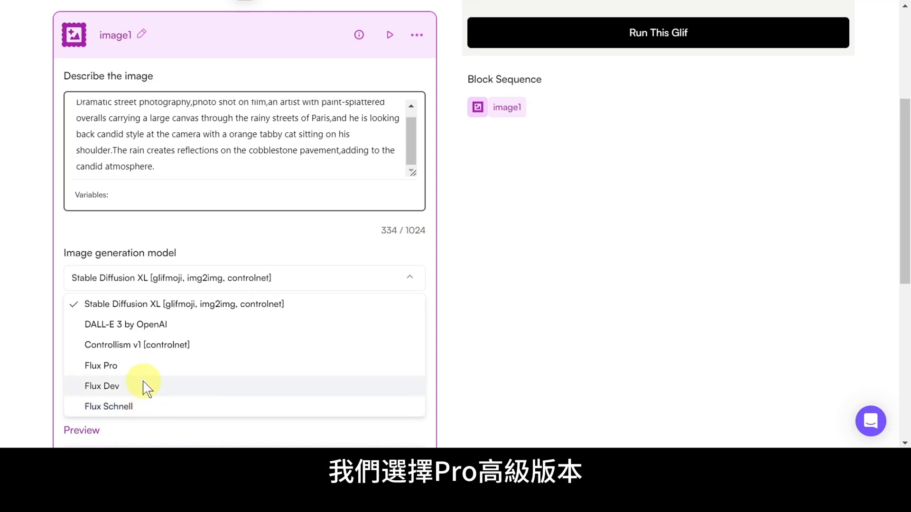
pyautogui.click(151, 370)
pyautogui.click(129, 349)
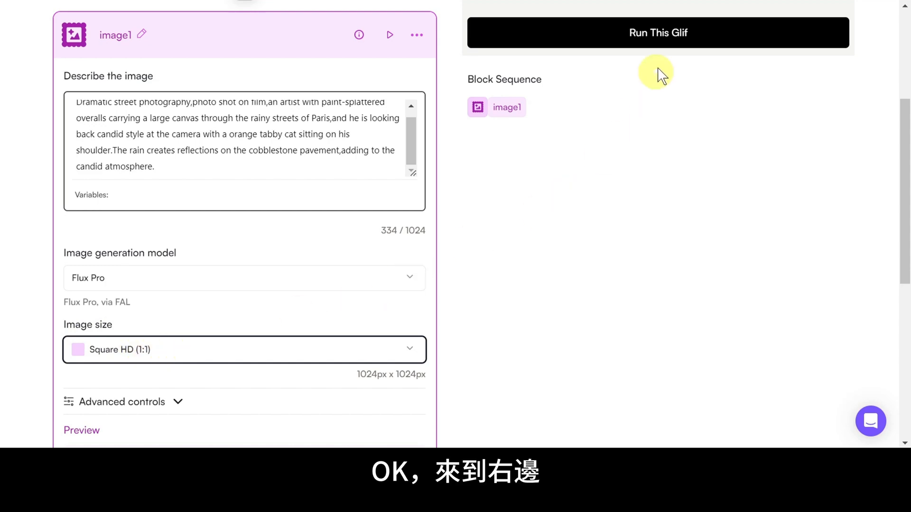
# Run the glif three times in the testing area to generate several versions of the street artist image.
pyautogui.click(550, 33)
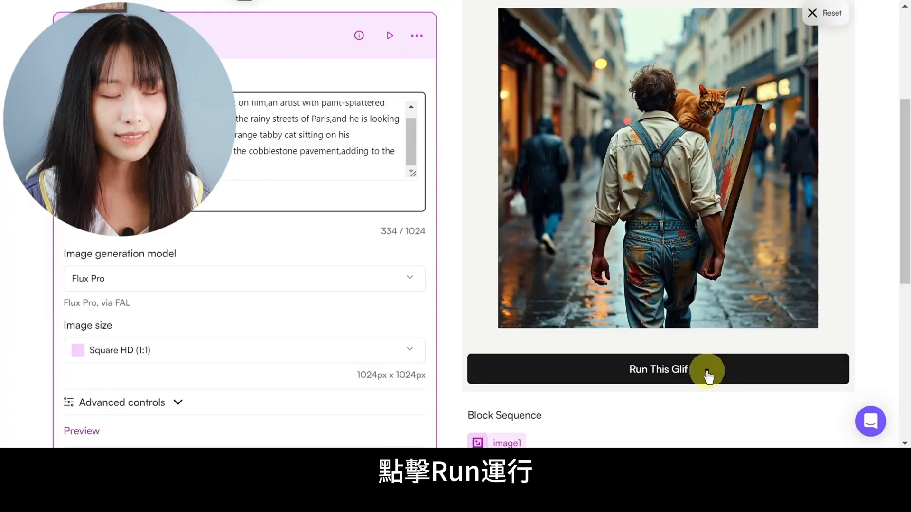
pyautogui.click(707, 369)
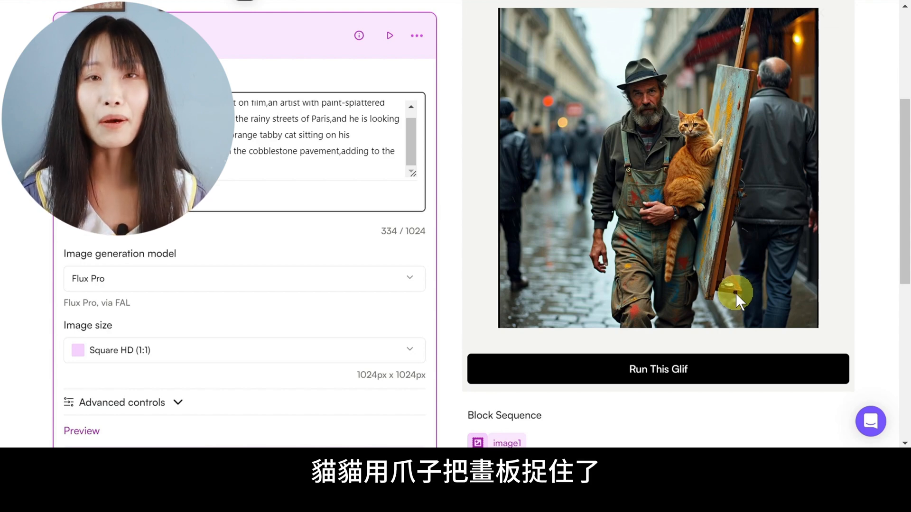
pyautogui.click(713, 372)
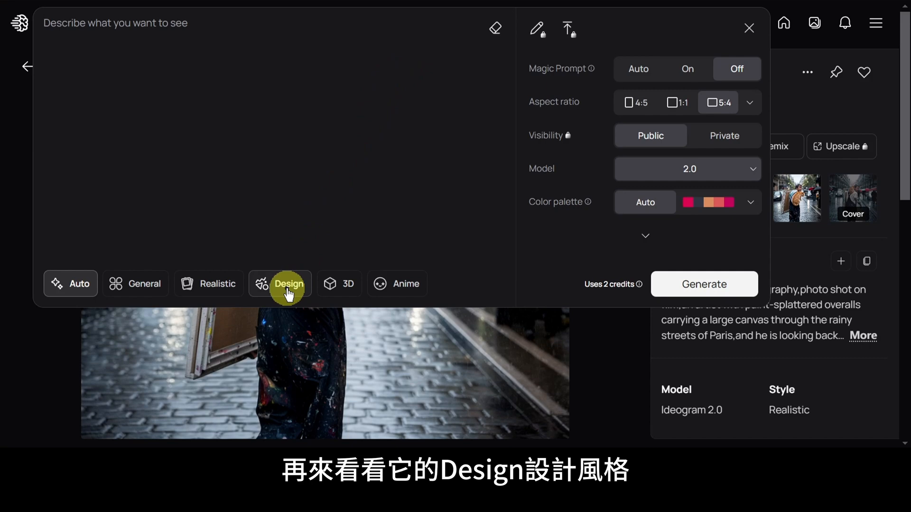
# In Ideogram, choose the Design style and enter the prompt "AI themed logo for a channel, logo name is "xiaofa xuejie"".
pyautogui.click(288, 294)
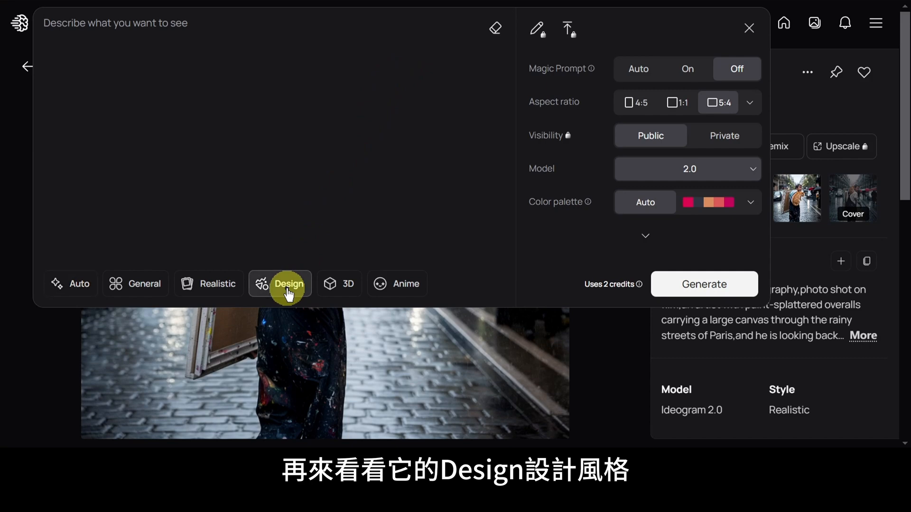
pyautogui.click(265, 68)
pyautogui.write('AI t')
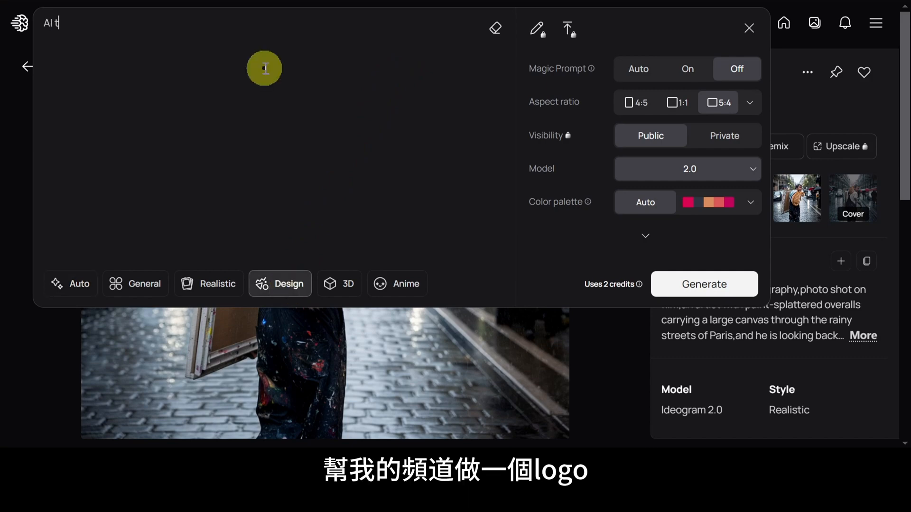
pyautogui.write('hemed logo for a channel, logo name is "xiaofa xuej')
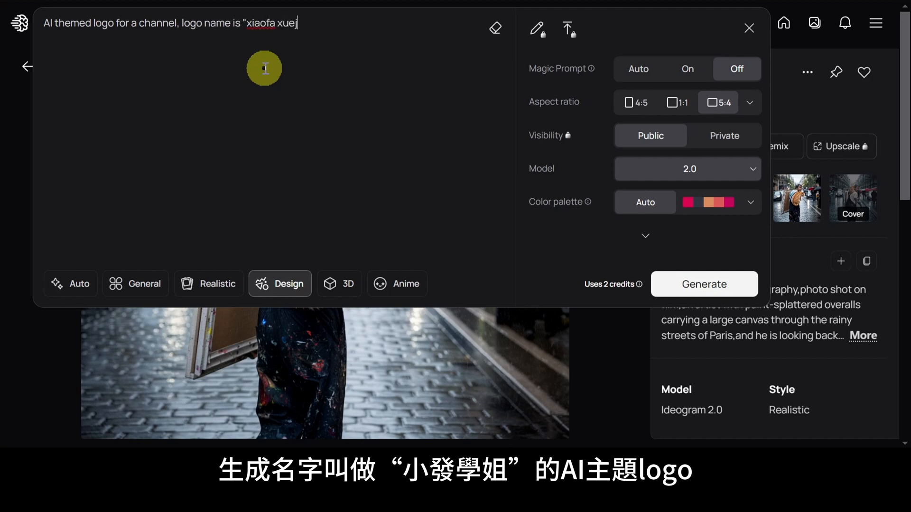
pyautogui.write('ie"')
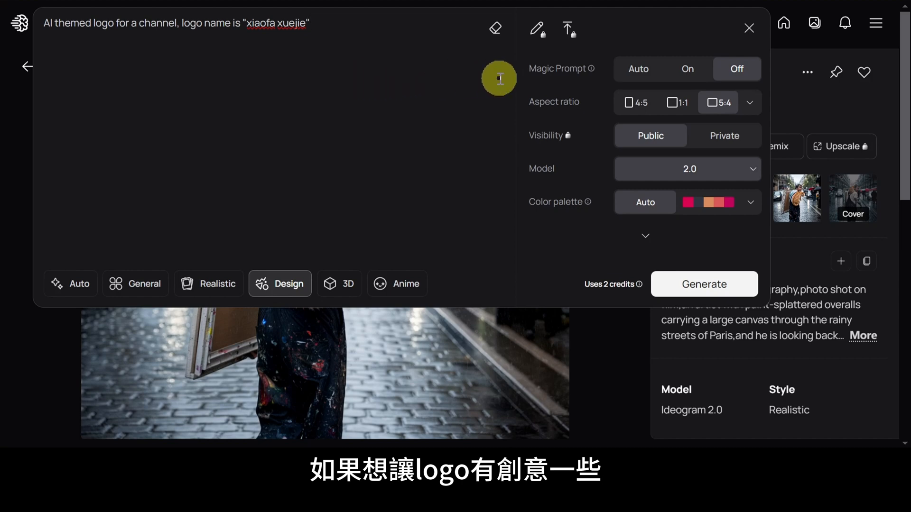
# Generate the logo with Magic Prompt on, a 1:1 aspect ratio and the Mosaic color palette, and view the first variation.
pyautogui.moveTo(551, 81)
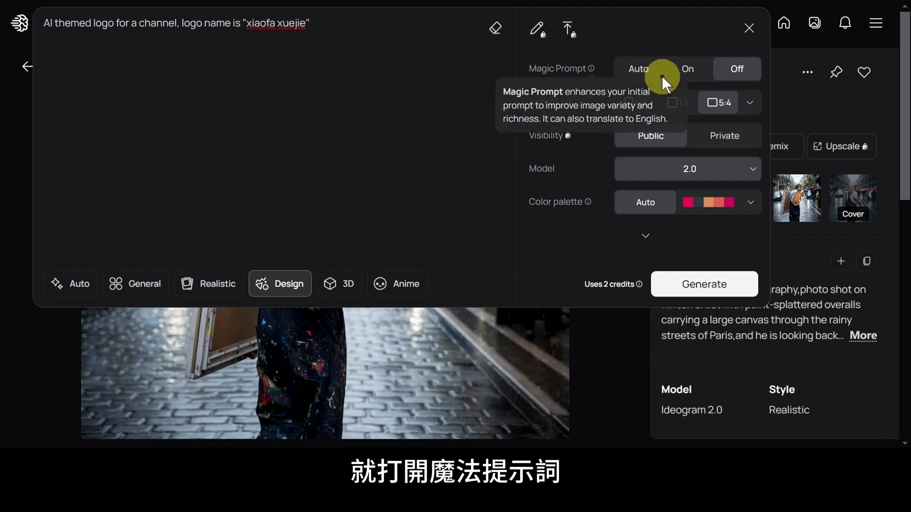
pyautogui.click(686, 69)
pyautogui.click(681, 104)
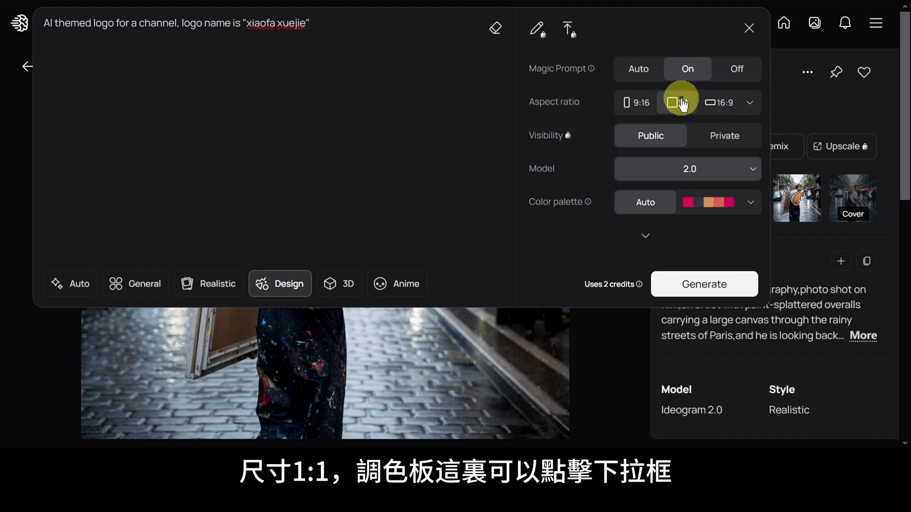
pyautogui.click(743, 205)
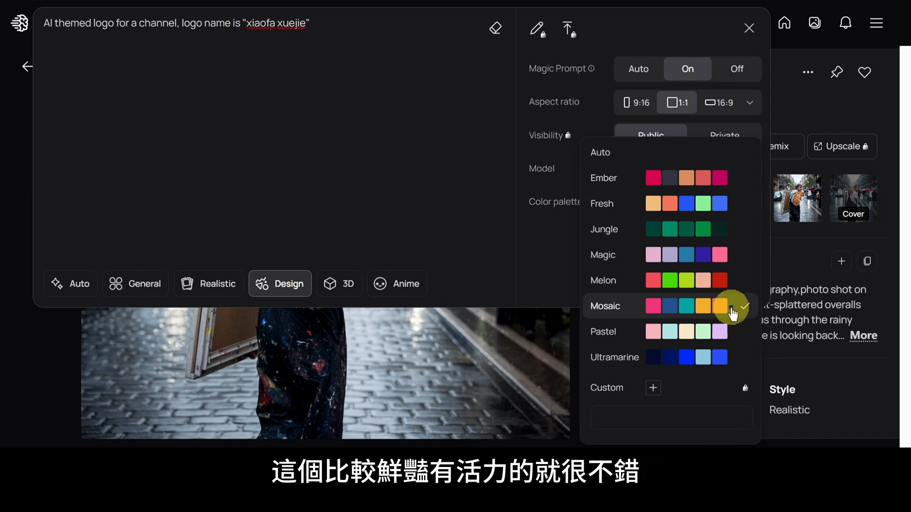
pyautogui.click(554, 250)
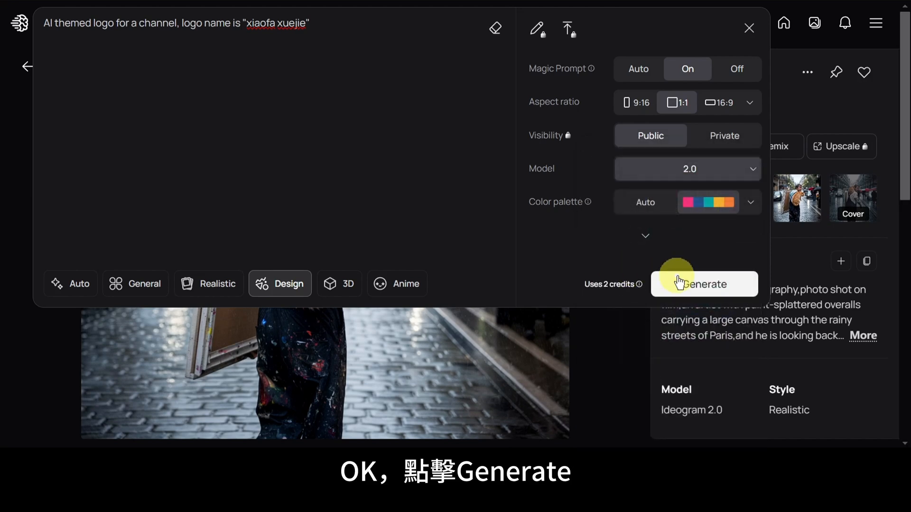
pyautogui.click(700, 287)
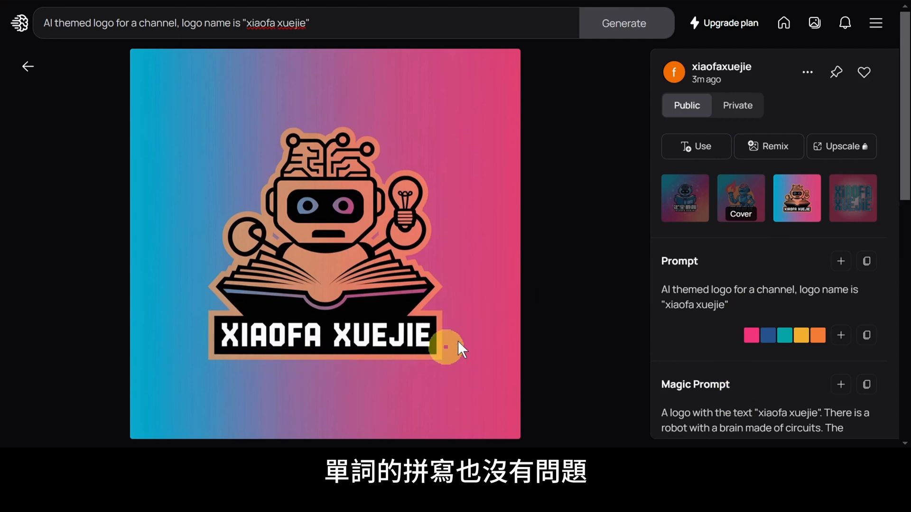
pyautogui.click(670, 204)
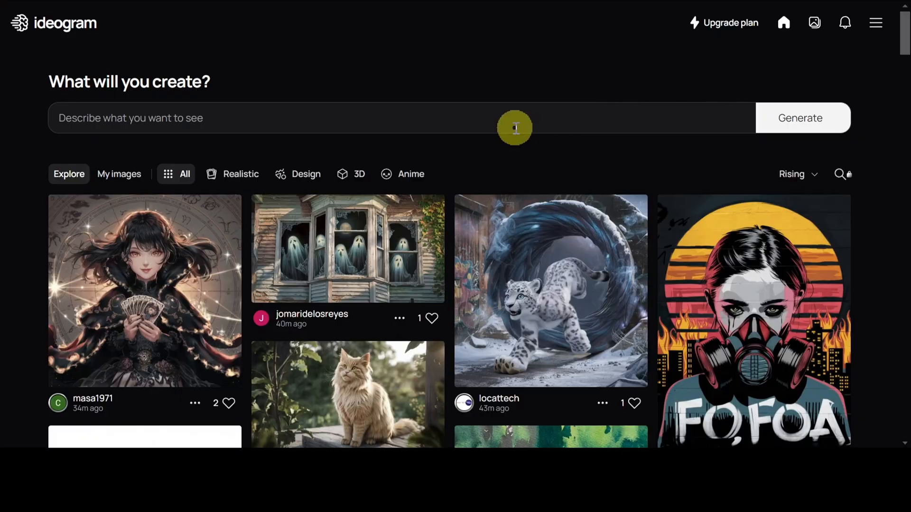
# Enter the prompt "Poster for a new anime about,an unexpected team up between trump and Harris.Come up with a clever anime title and overall theme".
pyautogui.click(515, 127)
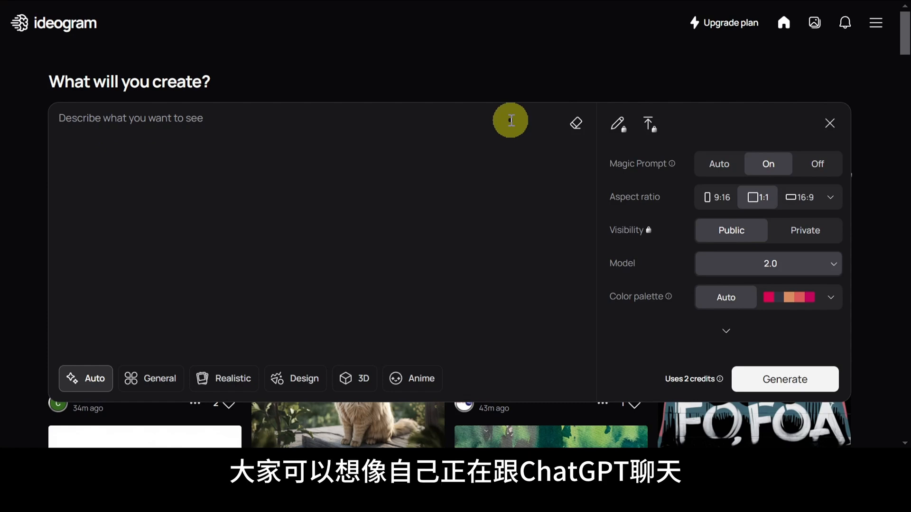
pyautogui.write('Poster for a new anime about,an unexpec')
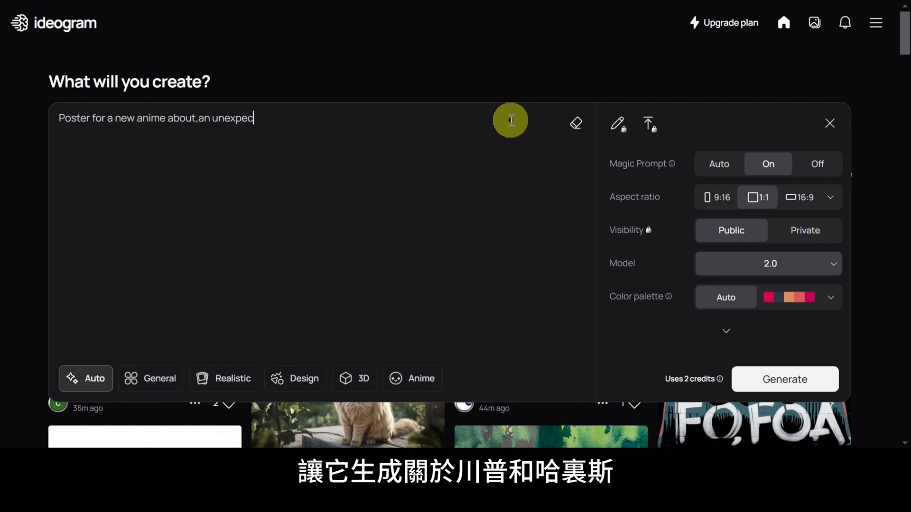
pyautogui.write('p between tr')
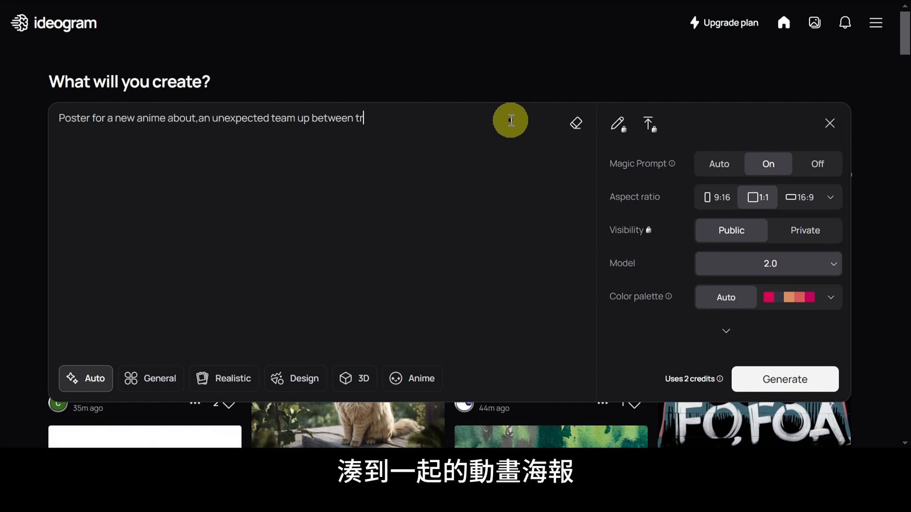
pyautogui.write('ris.Come up with a clev')
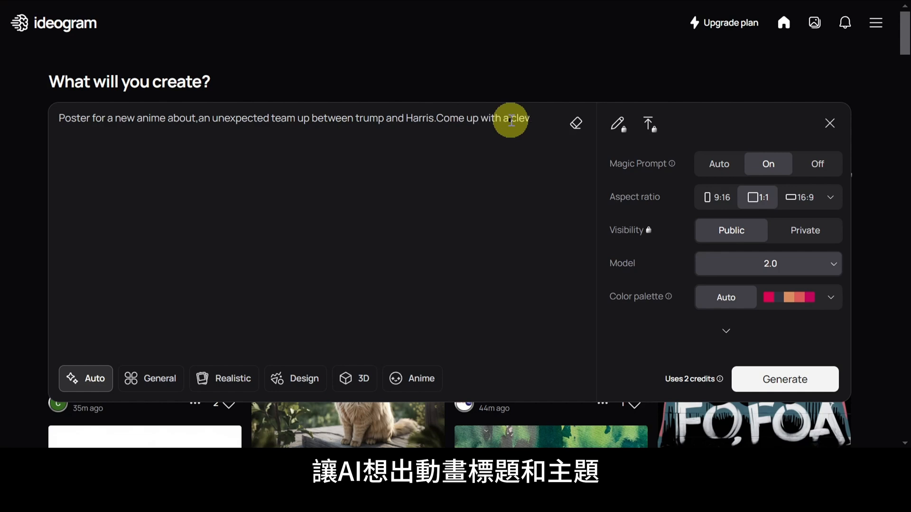
pyautogui.write('erall theme')
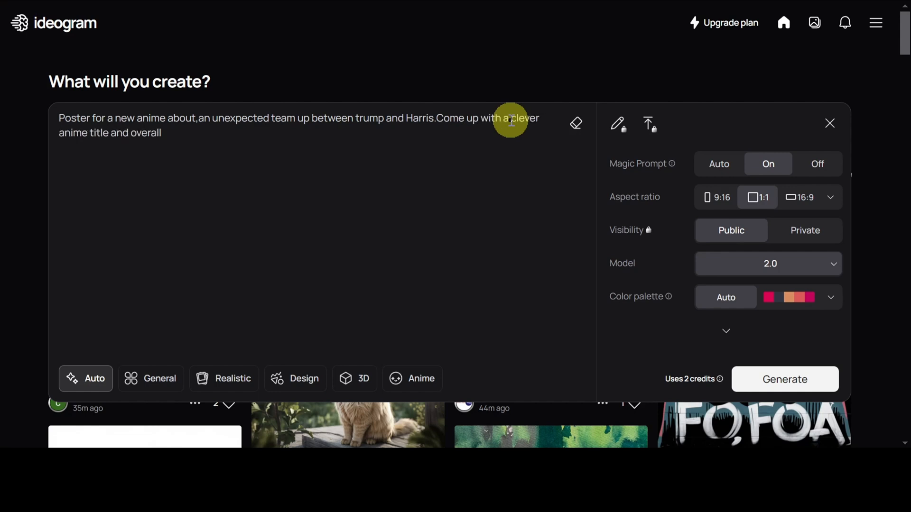
# Generate the anime poster in the Anime style with a 3:4 portrait aspect ratio and open the finished result.
pyautogui.click(419, 383)
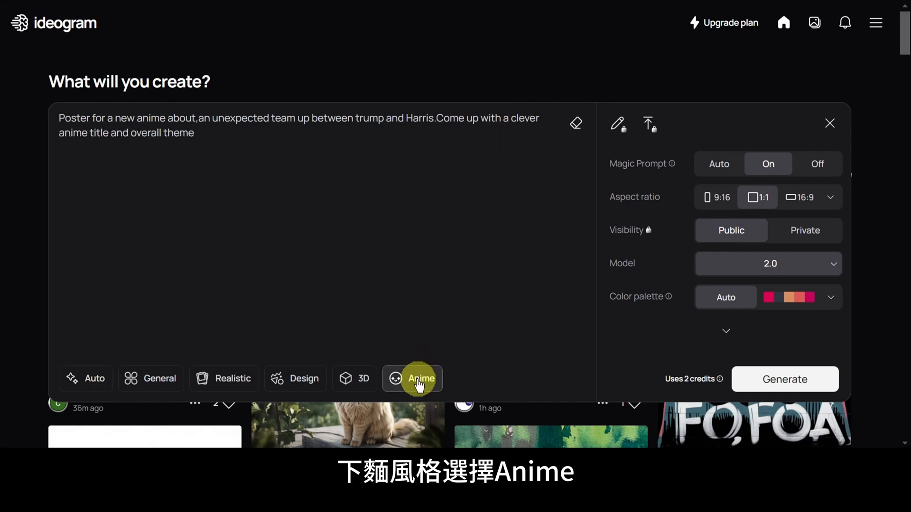
pyautogui.click(830, 197)
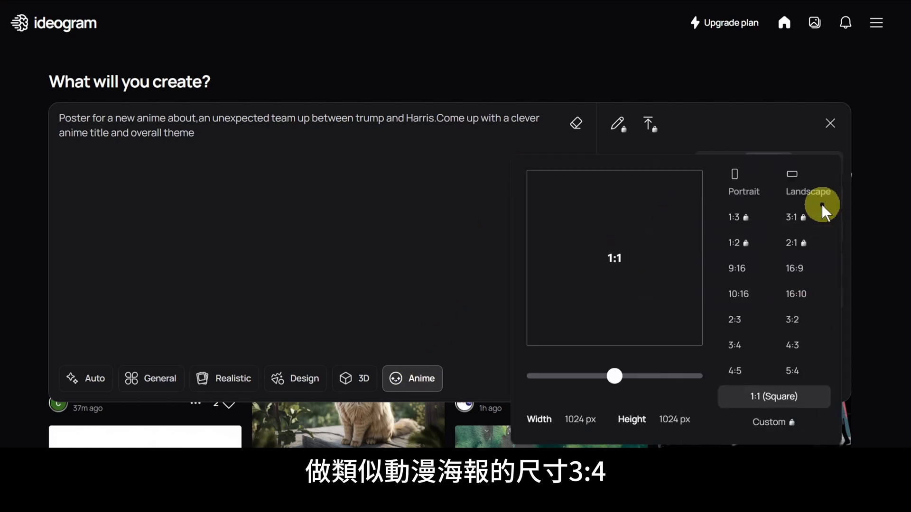
pyautogui.click(735, 347)
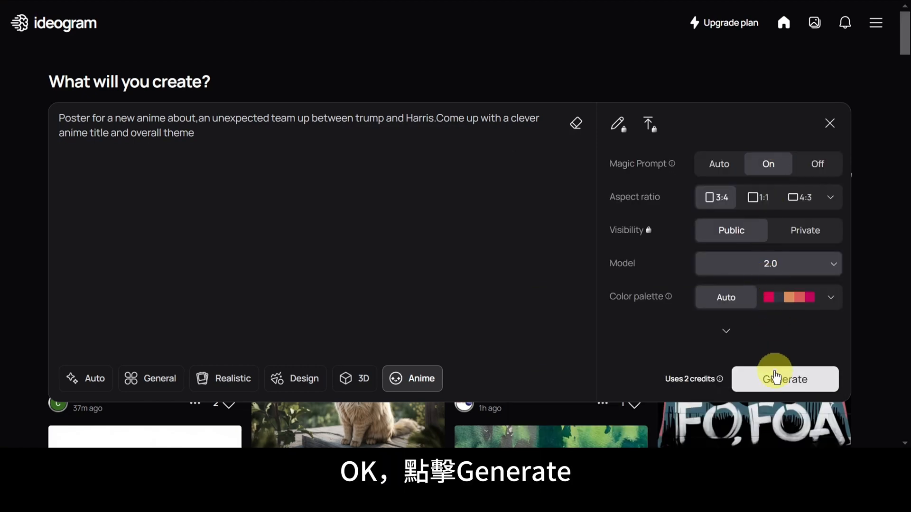
pyautogui.click(776, 378)
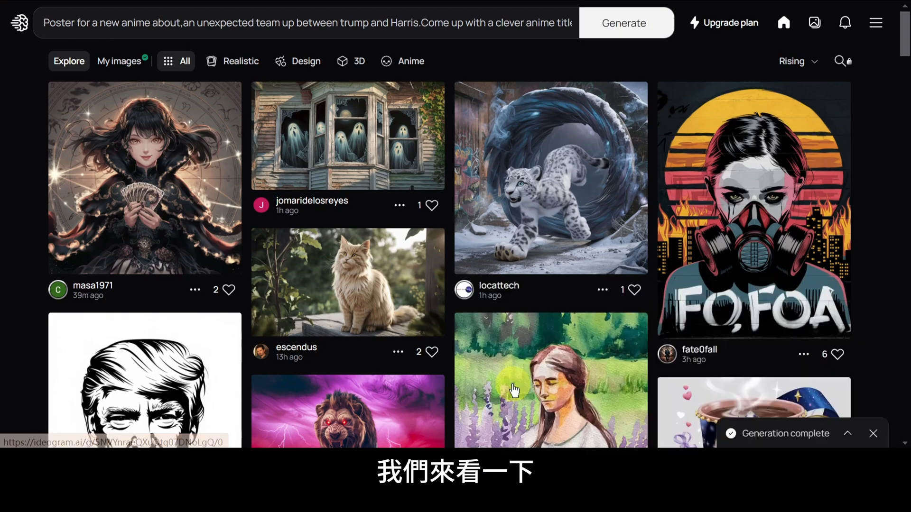
pyautogui.click(513, 387)
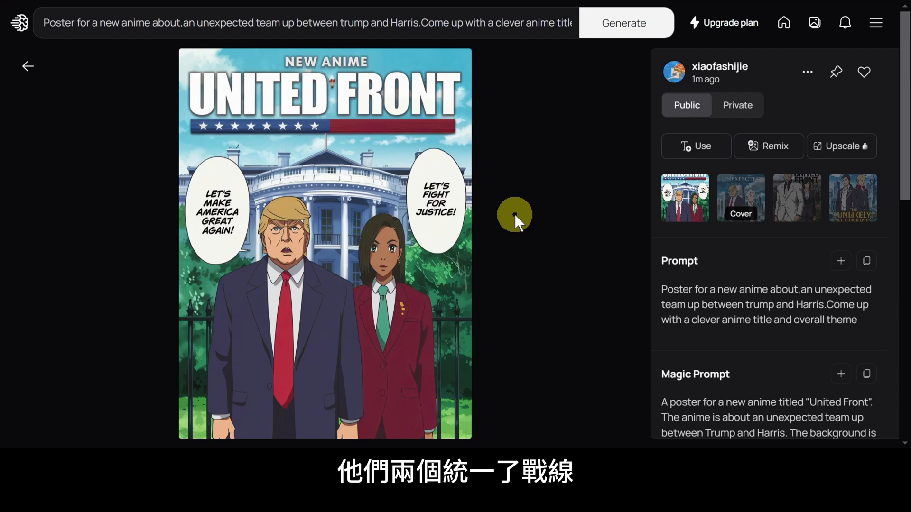
# Replace the prompt with "Poster art for a new anime featuring Jack Ma." and generate it in the Anime style.
pyautogui.click(520, 26)
pyautogui.click(495, 27)
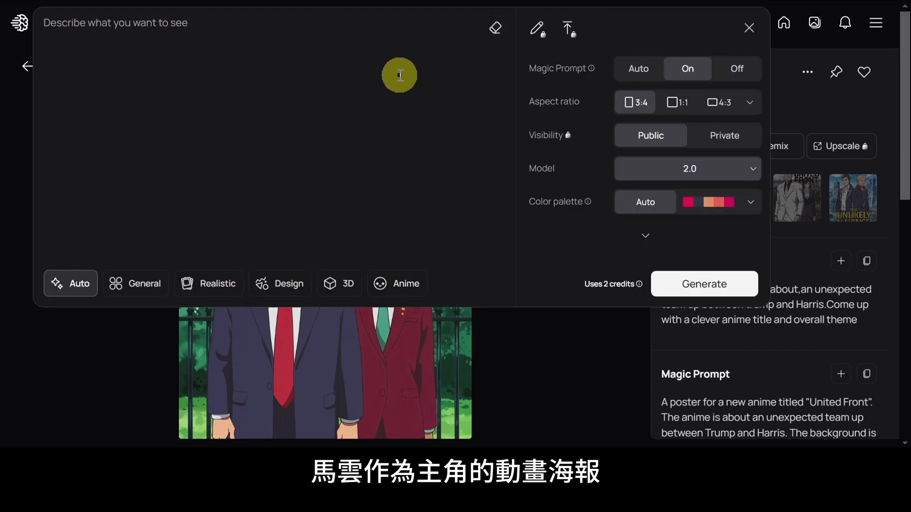
pyautogui.write('Poster art for a new anime featuri')
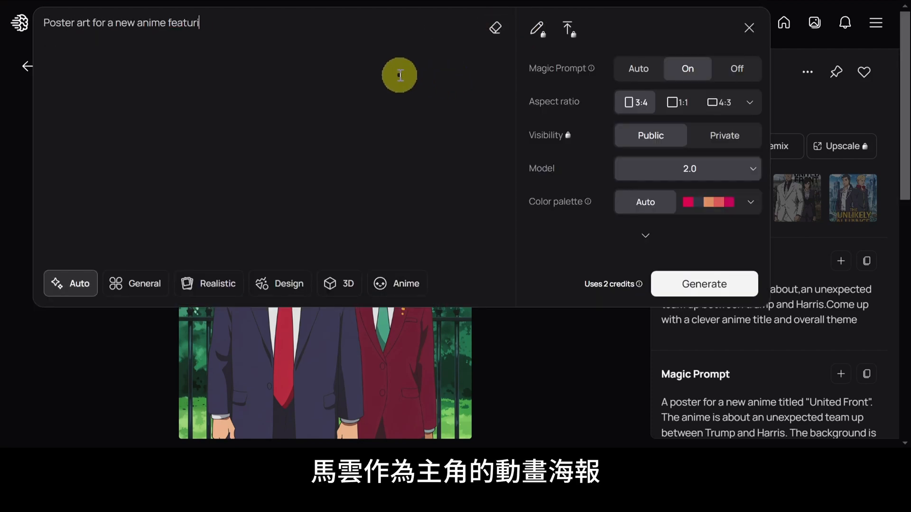
pyautogui.write('ng Jack Ma.')
pyautogui.click(406, 285)
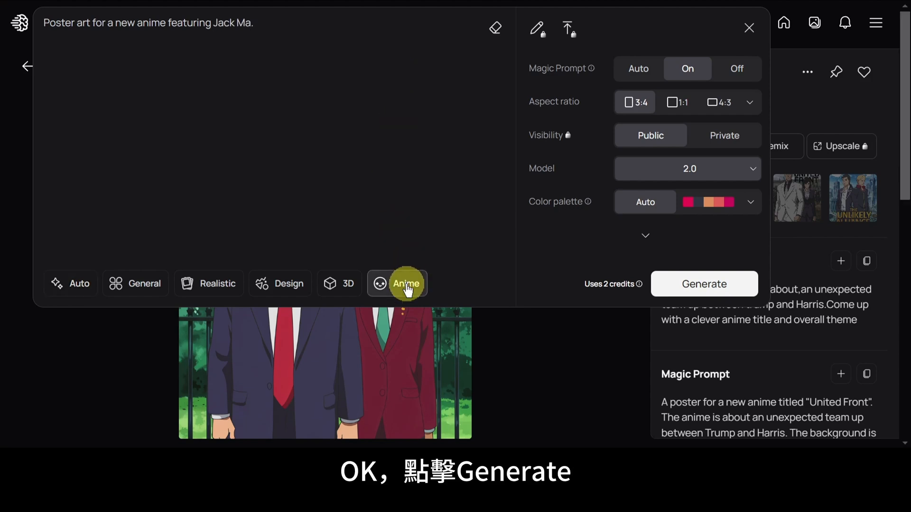
pyautogui.click(691, 284)
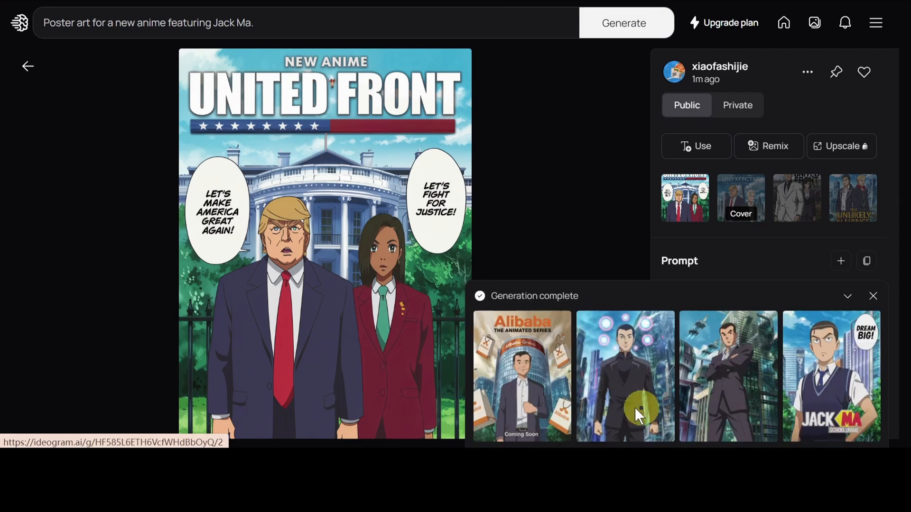
# Open the finished Jack Ma poster and view all four generated variations, ending on the Alibaba one.
pyautogui.click(537, 400)
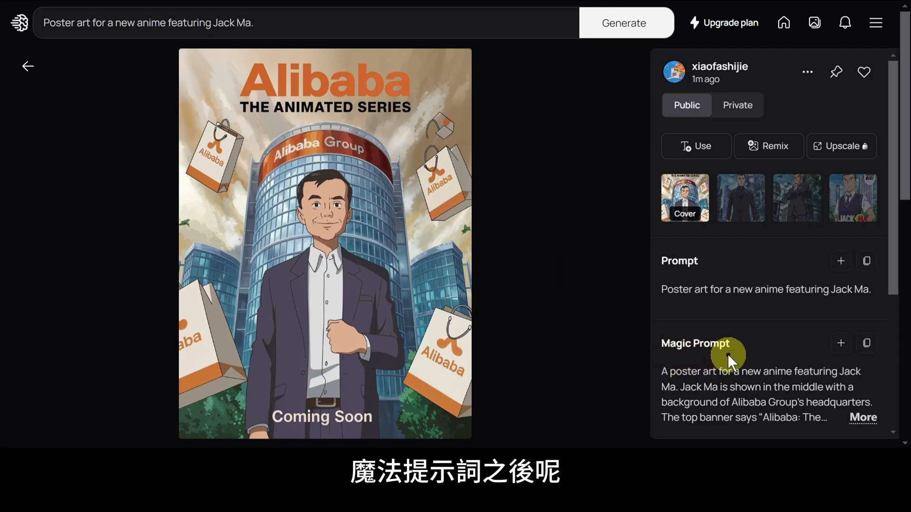
pyautogui.click(739, 207)
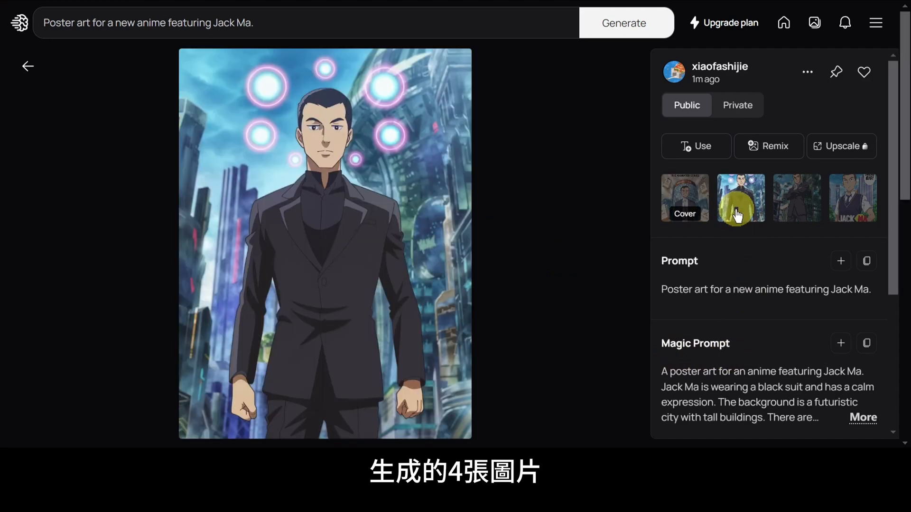
pyautogui.click(790, 208)
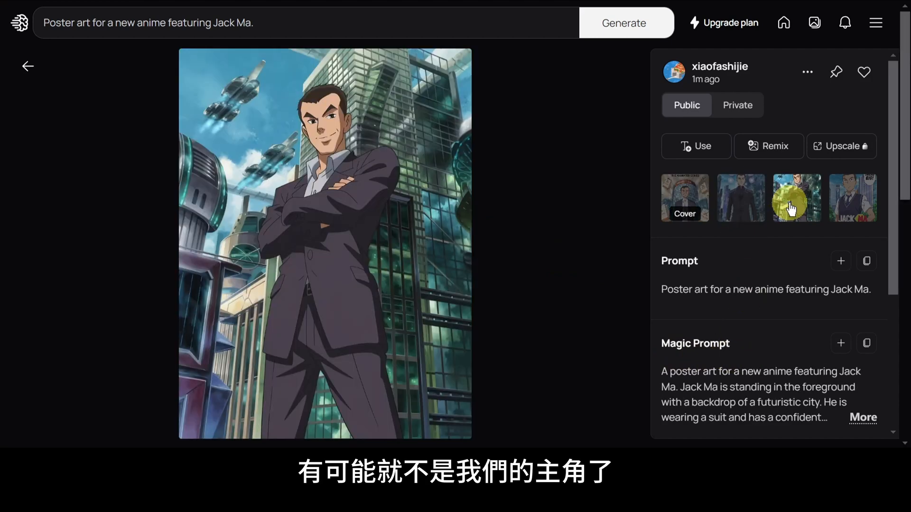
pyautogui.click(844, 207)
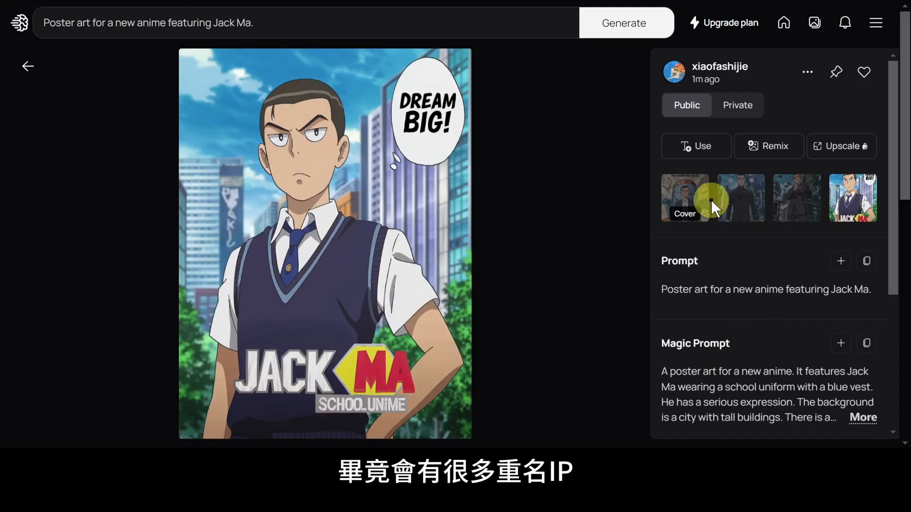
pyautogui.click(679, 199)
# Turn off Magic Prompt and enter the prompt "Mario sitting in a dimly lit bar with a serious expression,nursing a glass of whiskey,intense detailed scene.".
pyautogui.click(483, 31)
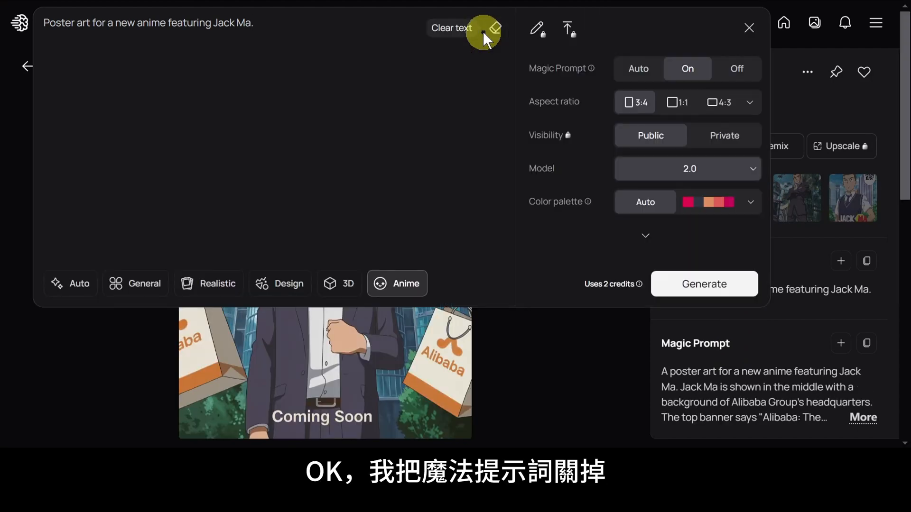
pyautogui.click(732, 74)
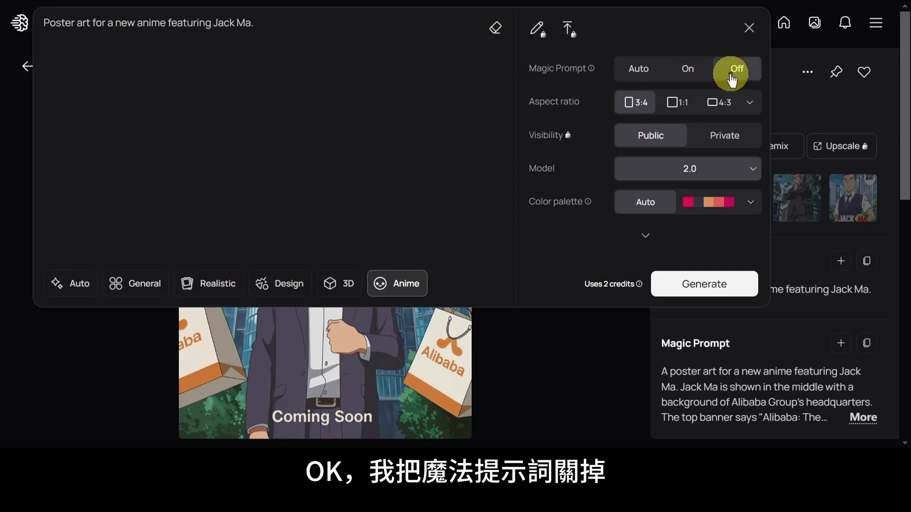
pyautogui.click(495, 29)
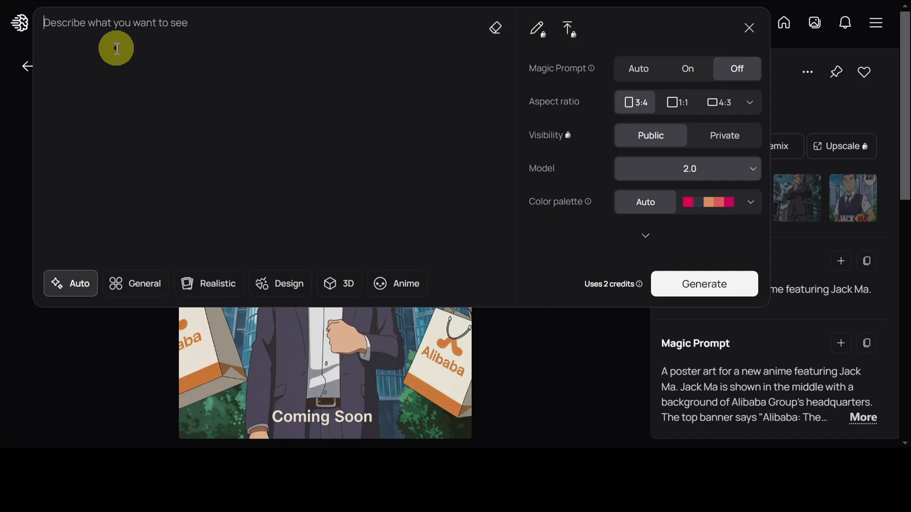
pyautogui.write('Mario sitting in a dimly lit bar with a serious e')
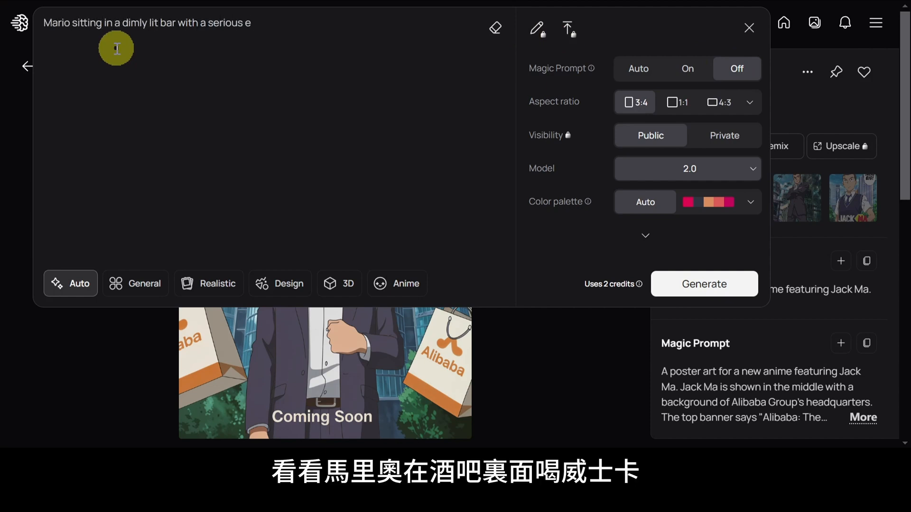
pyautogui.write('ass of whiskey,intense de')
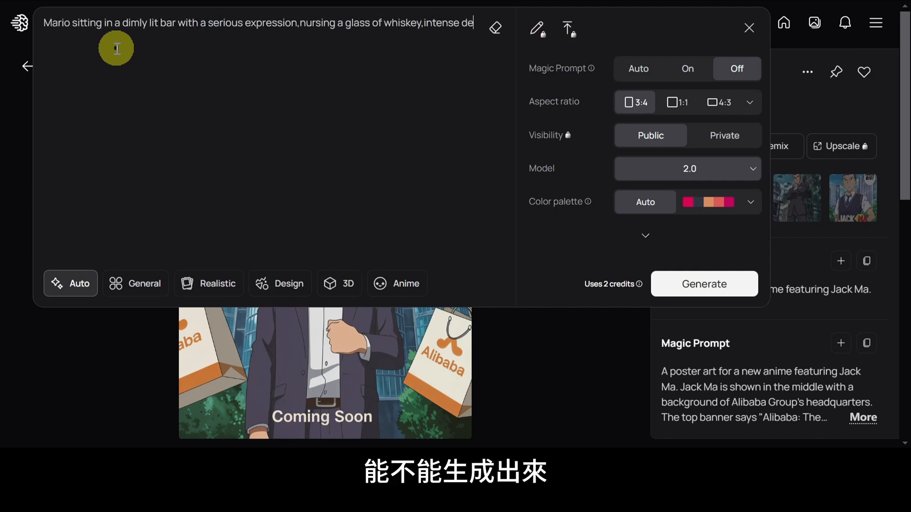
pyautogui.write('tailed scene.')
# Generate the Mario scene in the Anime style and open the variation with the red-capped Mario.
pyautogui.click(399, 283)
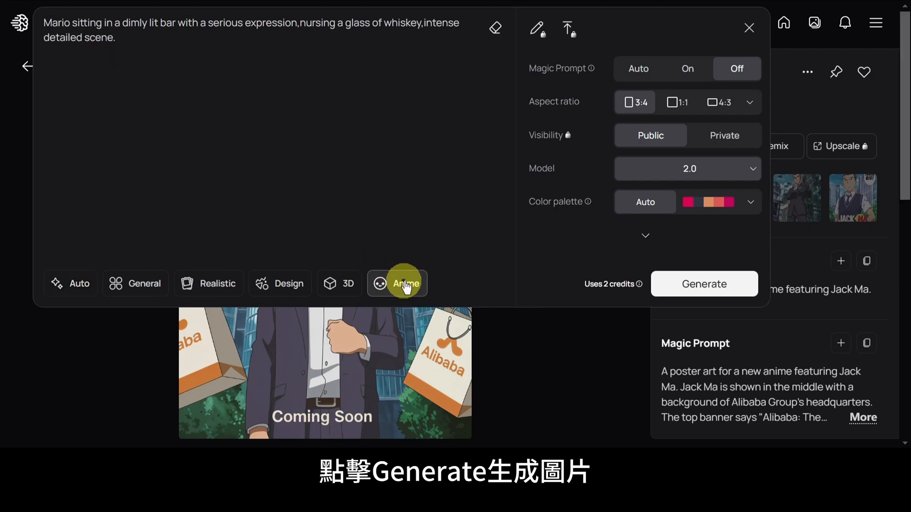
pyautogui.click(682, 287)
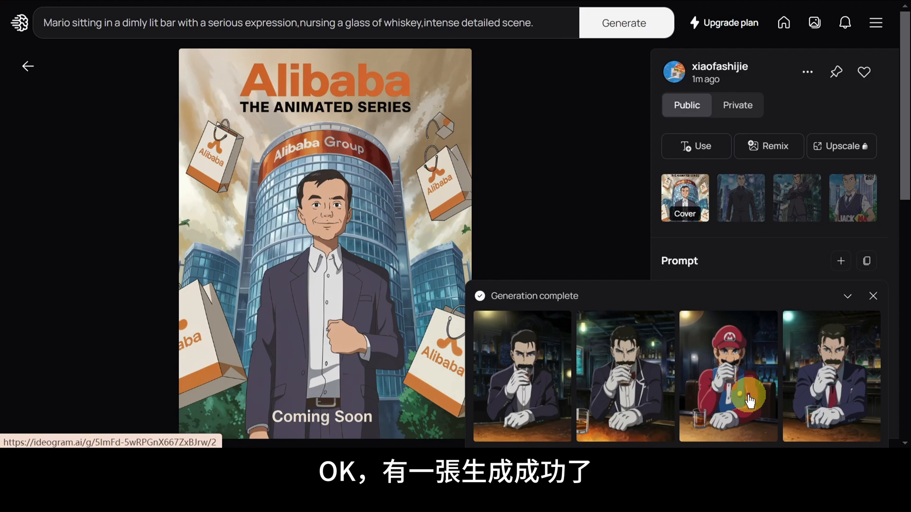
pyautogui.click(749, 400)
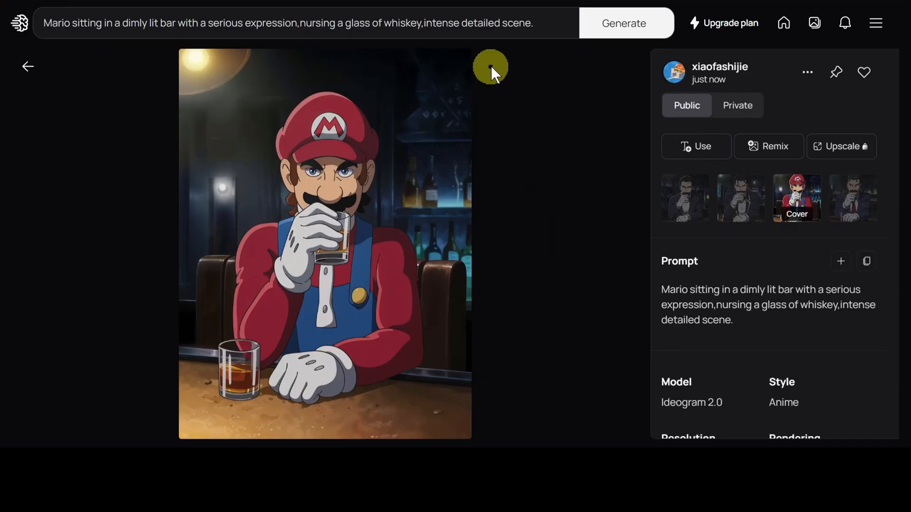
# Replace the prompt with "Wolverine and Deadpool back-to-back,surrounded by frames,ready to fight,intense detailed scene,with the works "Deadpool & Wolverine"in frames.".
pyautogui.click(495, 32)
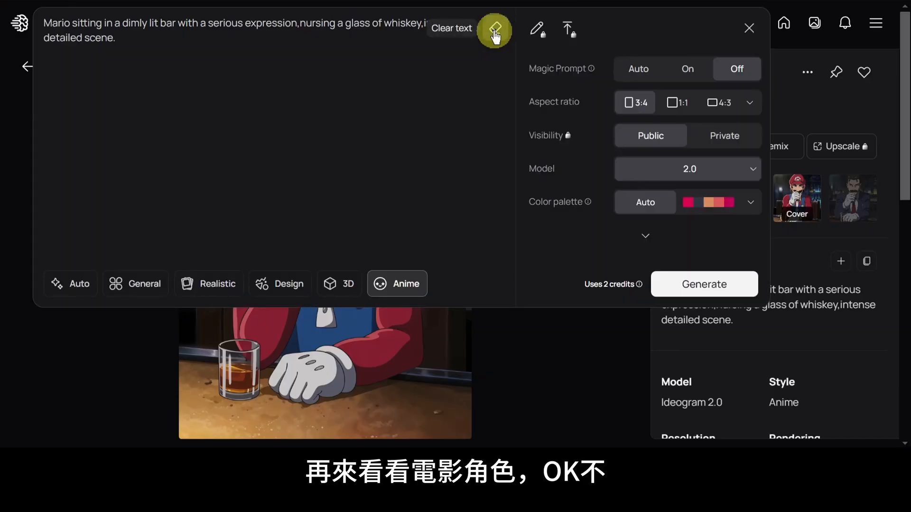
pyautogui.click(494, 31)
pyautogui.write('Wolverine')
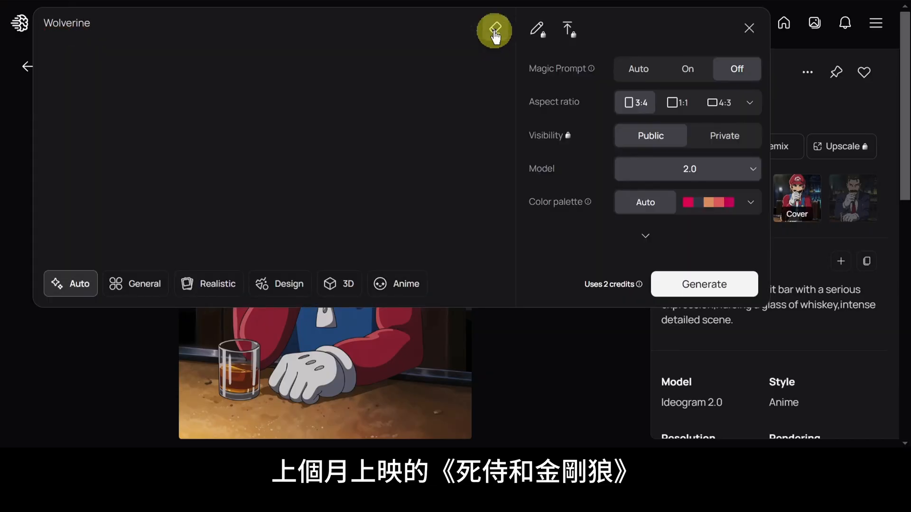
pyautogui.write(' and Deadpool back-to-back,surrounded by fra')
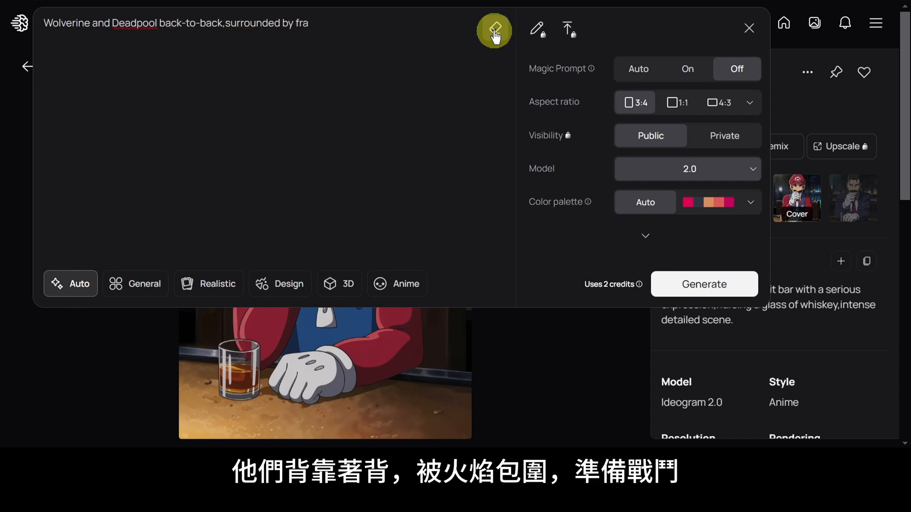
pyautogui.write('ense det')
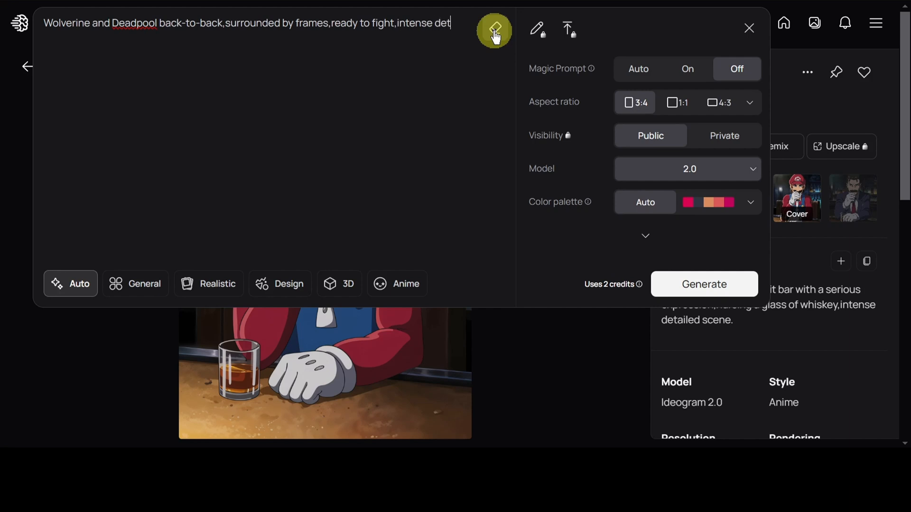
pyautogui.write('ailed scene,with the works')
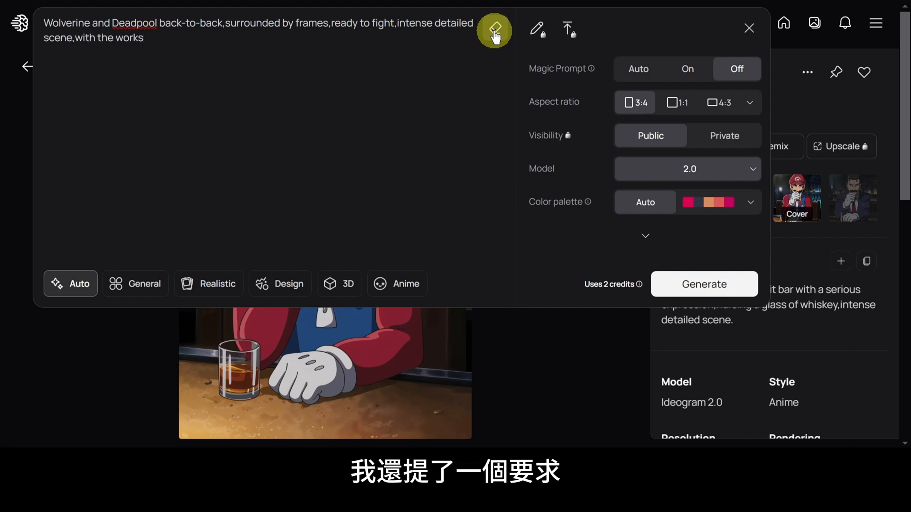
pyautogui.write(' "Deadpool ')
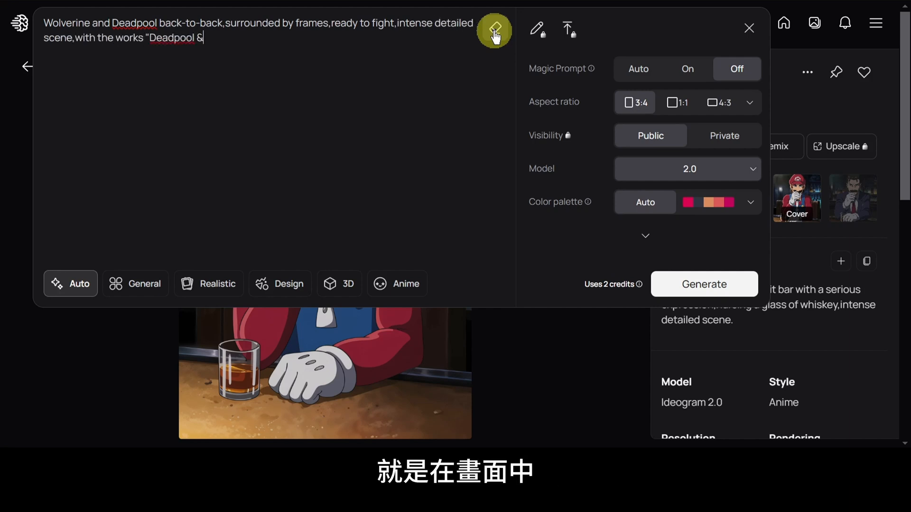
pyautogui.write('& wol')
pyautogui.press('BackSpace')
pyautogui.press('BackSpace')
pyautogui.press('BackSpace')
pyautogui.write('Wolverine')
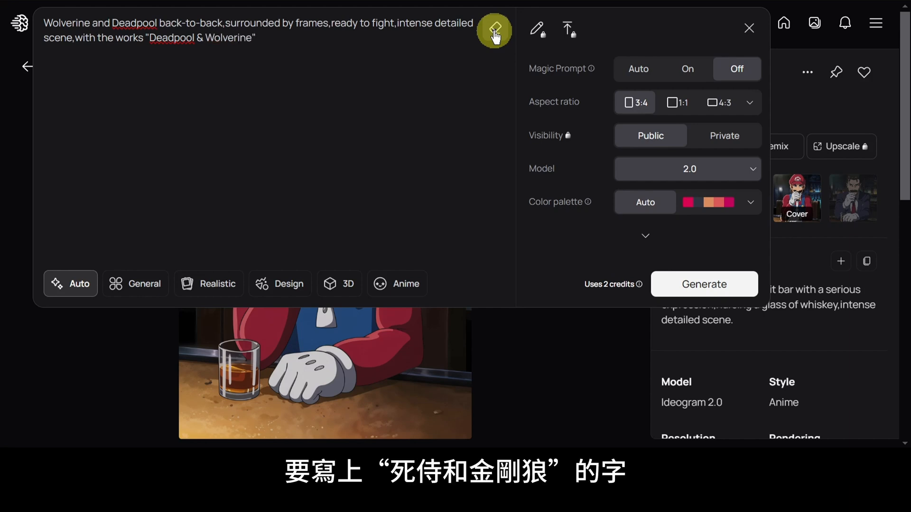
pyautogui.write('"in frames.')
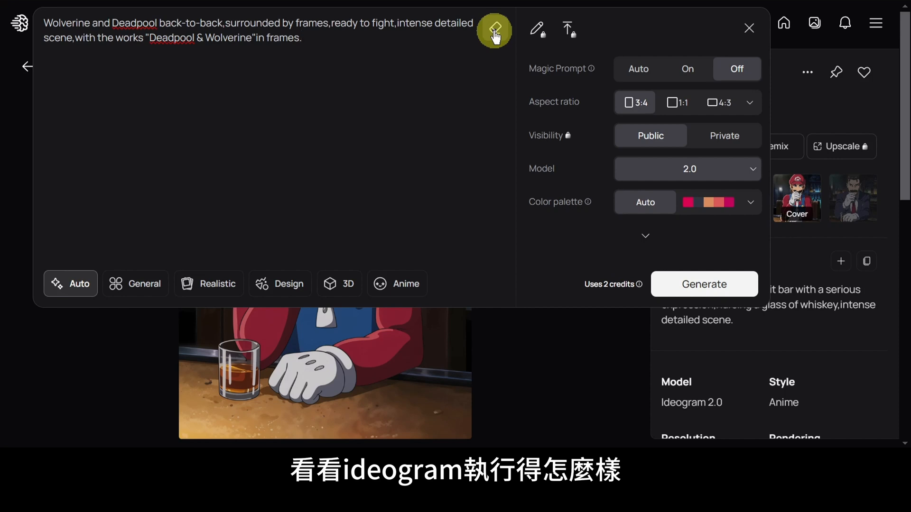
# Generate the Wolverine and Deadpool image in the General style and open the first finished variation.
pyautogui.click(161, 284)
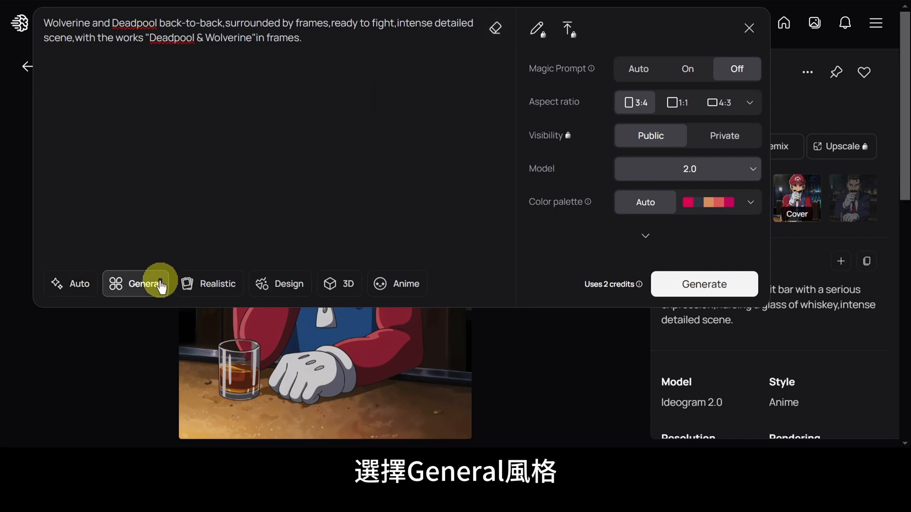
pyautogui.click(674, 287)
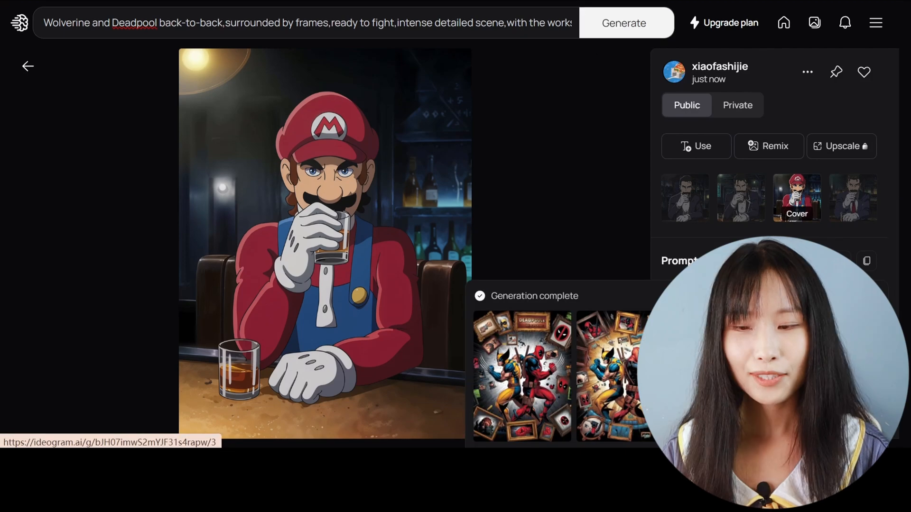
pyautogui.click(543, 380)
# Compare the Wolverine and Deadpool variations for correct title text, ending on the first one.
pyautogui.click(782, 209)
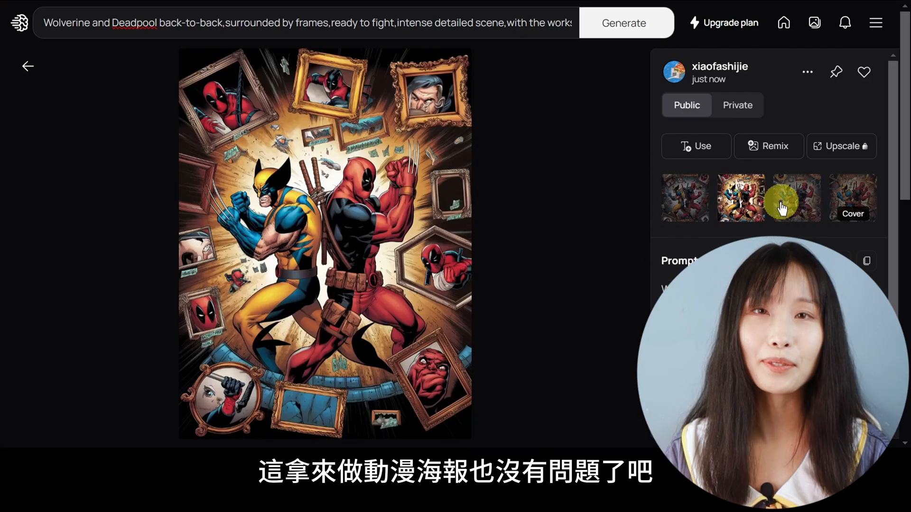
pyautogui.click(782, 209)
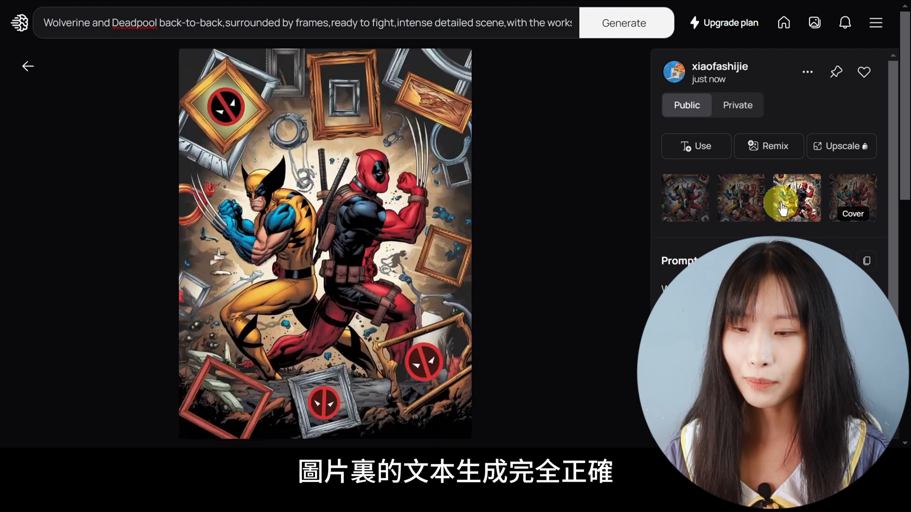
pyautogui.click(840, 200)
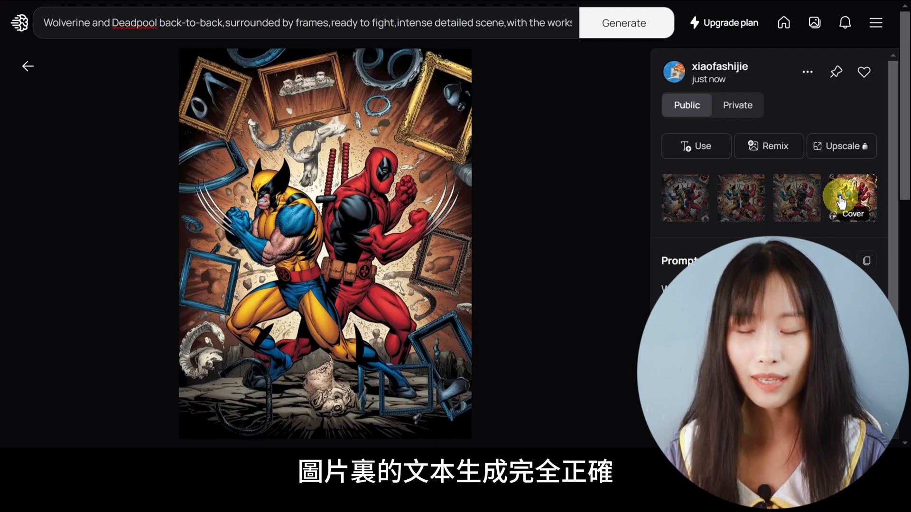
pyautogui.click(797, 199)
pyautogui.click(752, 211)
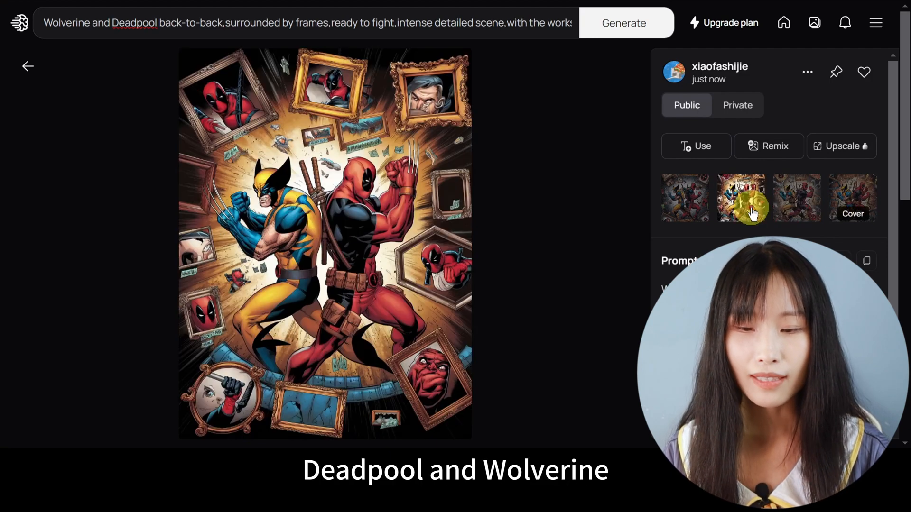
pyautogui.click(694, 212)
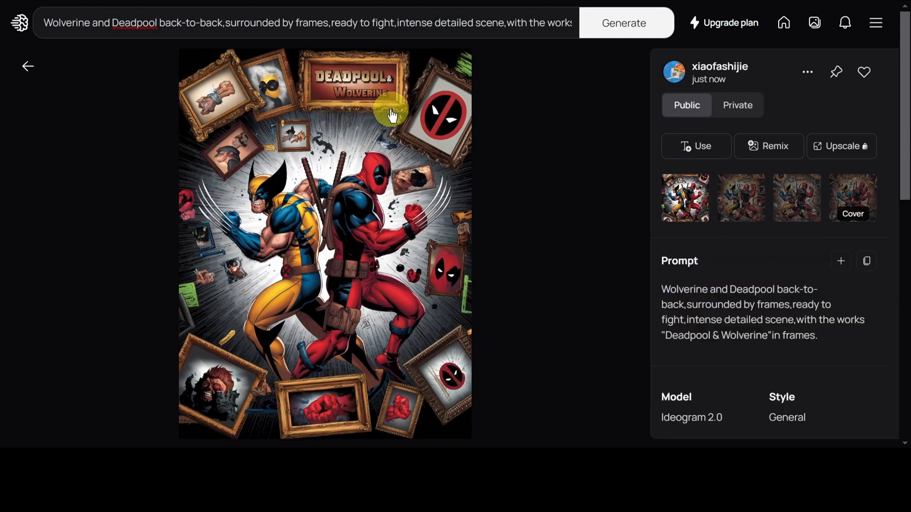
# Replace the prompt with "The Great Wall of China in anime style" and generate it in the Anime style.
pyautogui.click(480, 28)
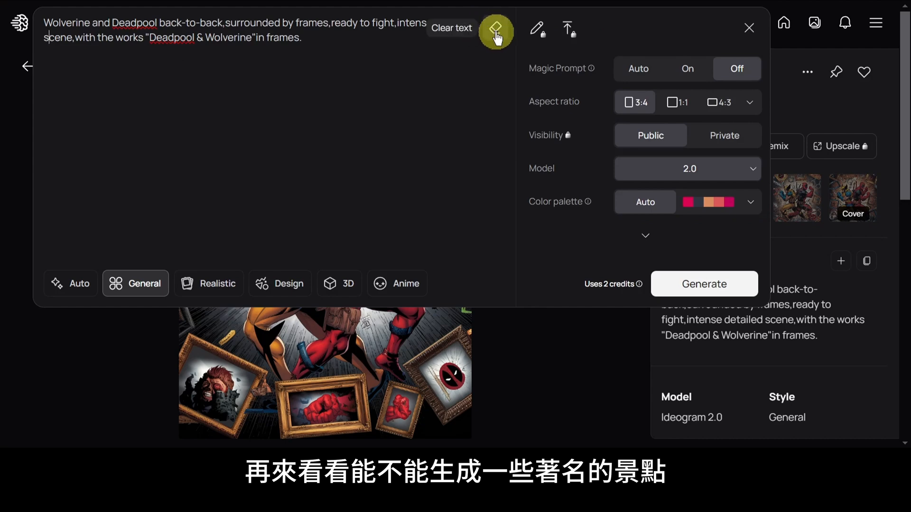
pyautogui.click(494, 30)
pyautogui.write('T')
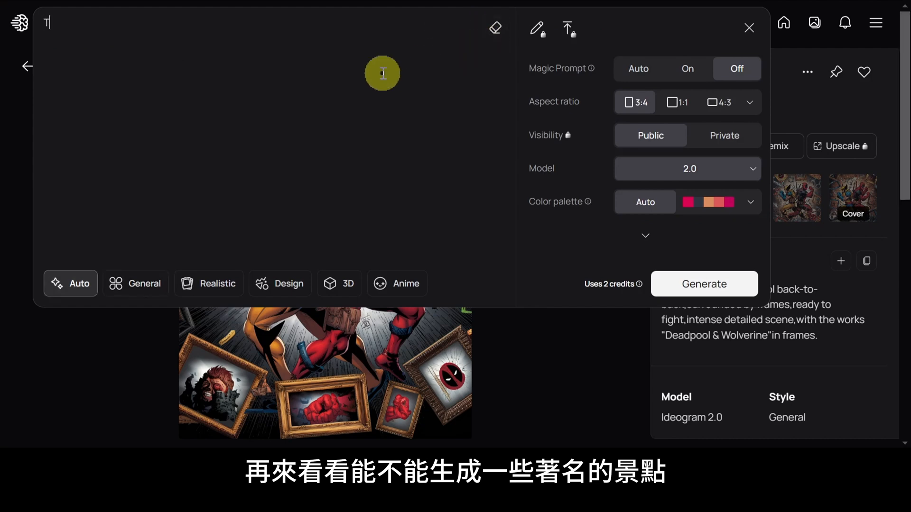
pyautogui.write('he Great Wall of')
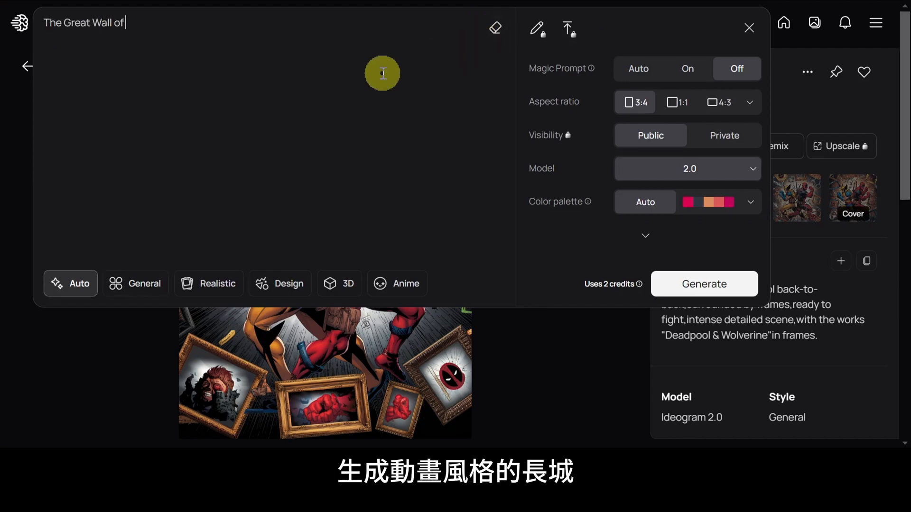
pyautogui.write(' China in anime style')
pyautogui.click(409, 280)
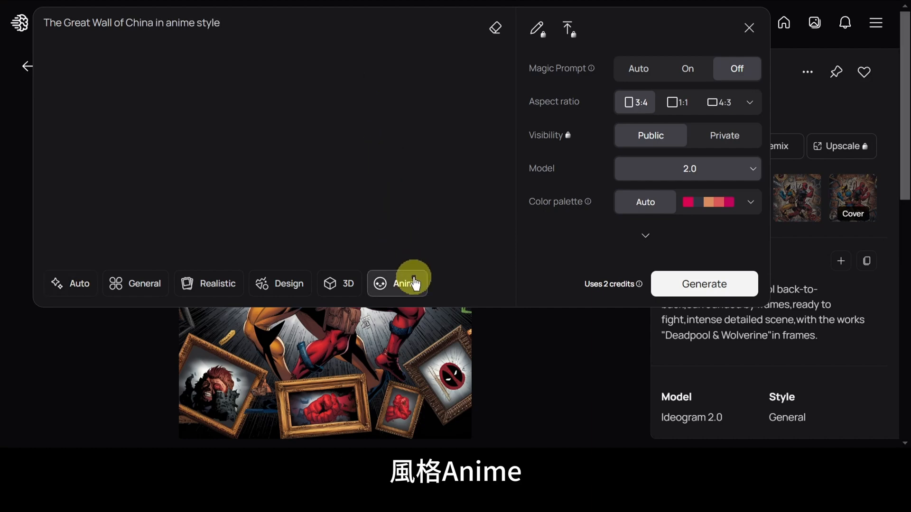
pyautogui.click(676, 284)
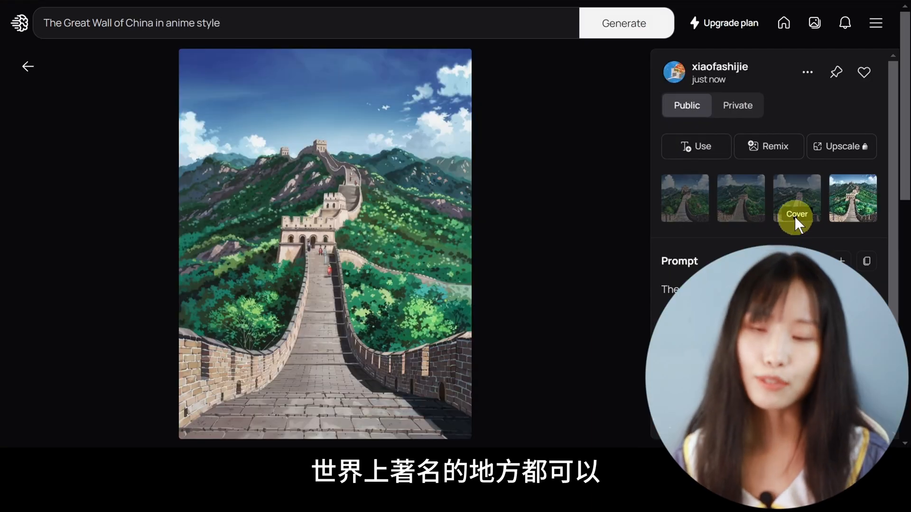
# View the third, second and first variations of the Great Wall image.
pyautogui.click(796, 210)
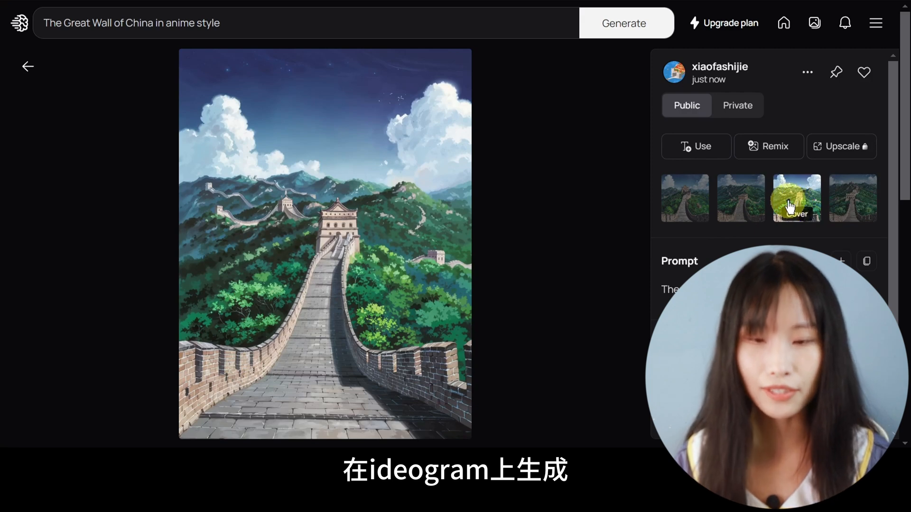
pyautogui.click(756, 207)
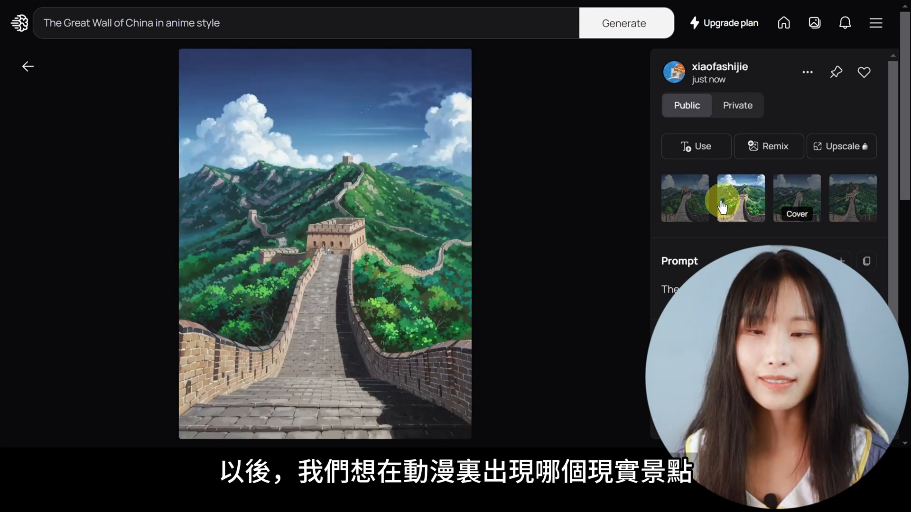
pyautogui.click(697, 207)
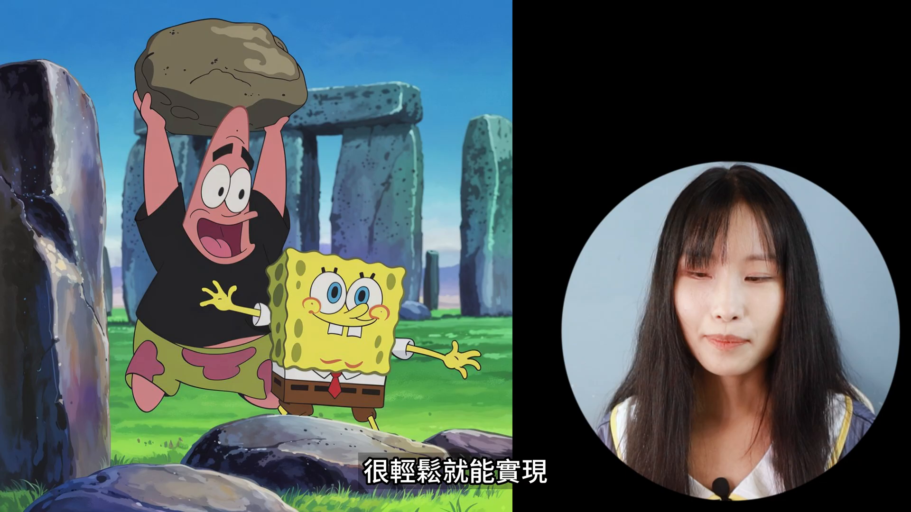